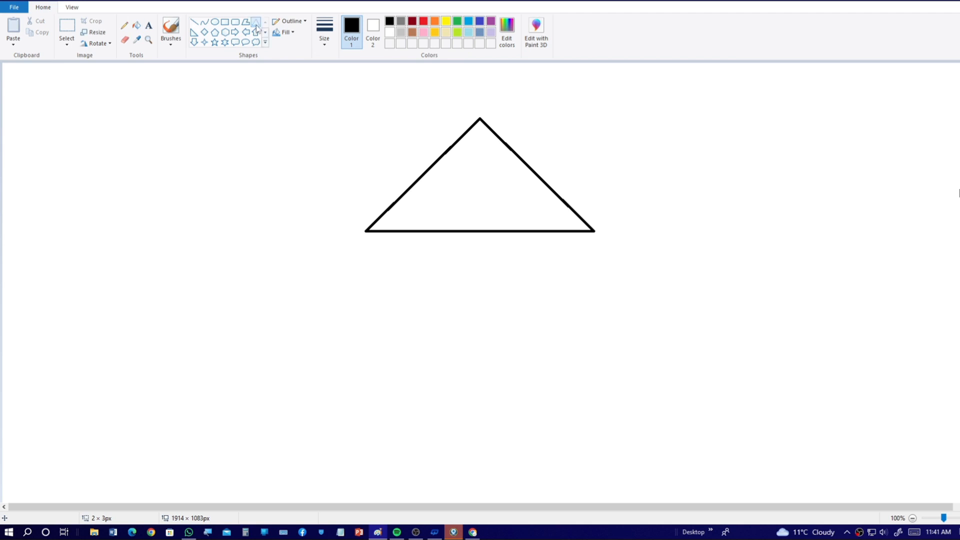
Draw a smaller triangle inside the existing gable triangle, leaving a narrow border along the slopes
{"action": "left_click", "coordinate": [257, 26]}
{"action": "mouse_move", "coordinate": [474, 140]}
{"action": "left_mouse_down"}
{"action": "mouse_move", "coordinate": [664, 231]}
{"action": "mouse_move", "coordinate": [538, 214]}
{"action": "left_mouse_up"}
{"action": "left_click", "coordinate": [348, 92]}
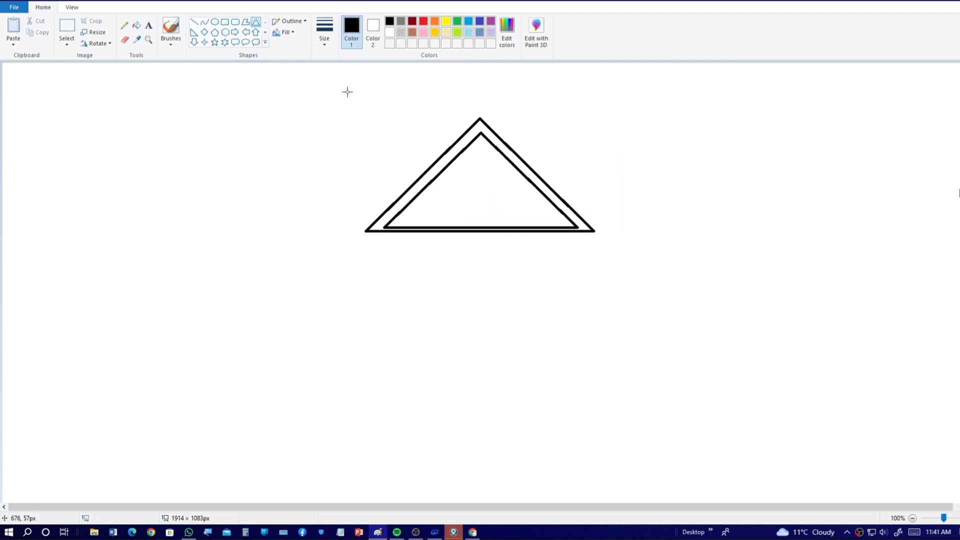
Draw a flat beam rectangle about 447 × 43 px under the gable and a large wall rectangle of equal width beneath it
{"action": "left_click_drag", "start_coordinate": [365, 230], "coordinate": [594, 248]}
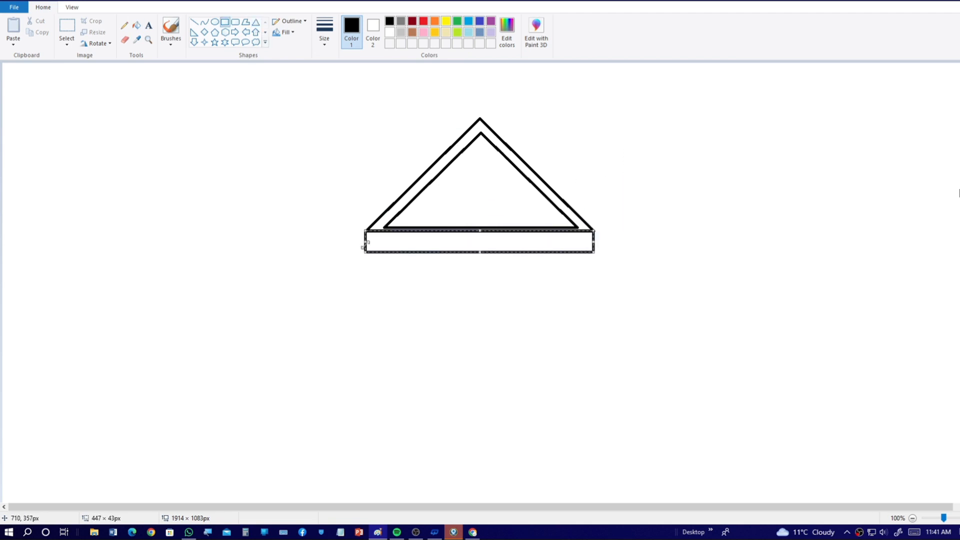
{"action": "left_click", "coordinate": [356, 238]}
{"action": "left_click_drag", "start_coordinate": [367, 249], "coordinate": [594, 432]}
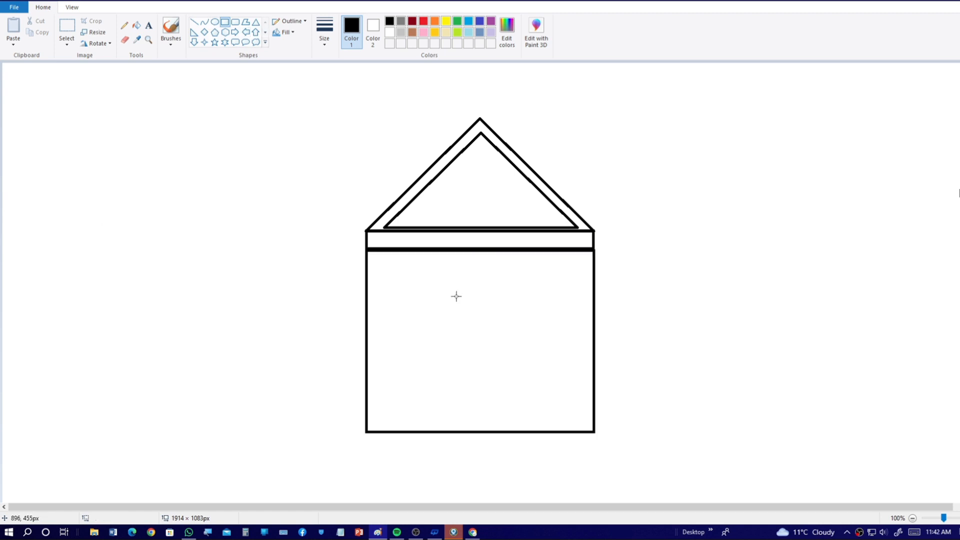
Draw a door rectangle standing on the wall's bottom edge near its middle and lower its top edge
{"action": "left_click_drag", "start_coordinate": [450, 305], "coordinate": [523, 431]}
{"action": "left_click_drag", "start_coordinate": [484, 305], "coordinate": [488, 334]}
{"action": "left_click", "coordinate": [212, 381]}
Draw an ellipse as wide as the door, about 155 × 171 px, and move it to the empty canvas left of the house
{"action": "left_click", "coordinate": [214, 21]}
{"action": "left_click_drag", "start_coordinate": [443, 282], "coordinate": [521, 368]}
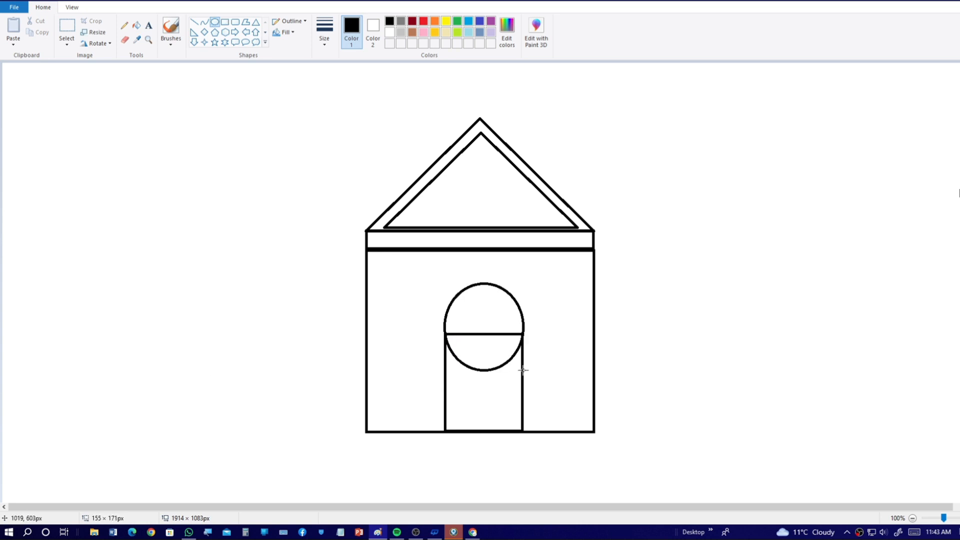
{"action": "left_click_drag", "start_coordinate": [486, 333], "coordinate": [291, 289]}
Select the lower half of the ellipse and delete it, keeping only the upper arc
{"action": "left_click", "coordinate": [67, 44]}
{"action": "left_click", "coordinate": [103, 67]}
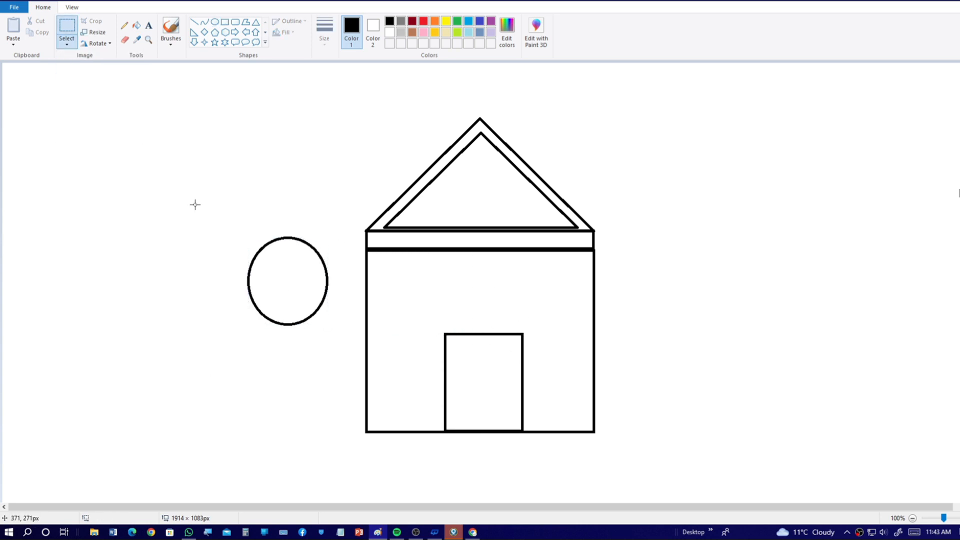
{"action": "left_click_drag", "start_coordinate": [203, 277], "coordinate": [337, 360]}
{"action": "left_click", "coordinate": [66, 44]}
{"action": "left_click", "coordinate": [80, 125]}
Select the top edge of the door rectangle and delete it
{"action": "left_click_drag", "start_coordinate": [436, 317], "coordinate": [531, 340]}
{"action": "left_click", "coordinate": [66, 44]}
{"action": "left_click", "coordinate": [80, 125]}
Move the half-ellipse arc onto the open top of the door to form an arched doorway
{"action": "left_click_drag", "start_coordinate": [205, 208], "coordinate": [335, 286]}
{"action": "left_click_drag", "start_coordinate": [286, 245], "coordinate": [482, 307]}
{"action": "left_click", "coordinate": [315, 285]}
{"action": "key", "text": "ctrl+z"}
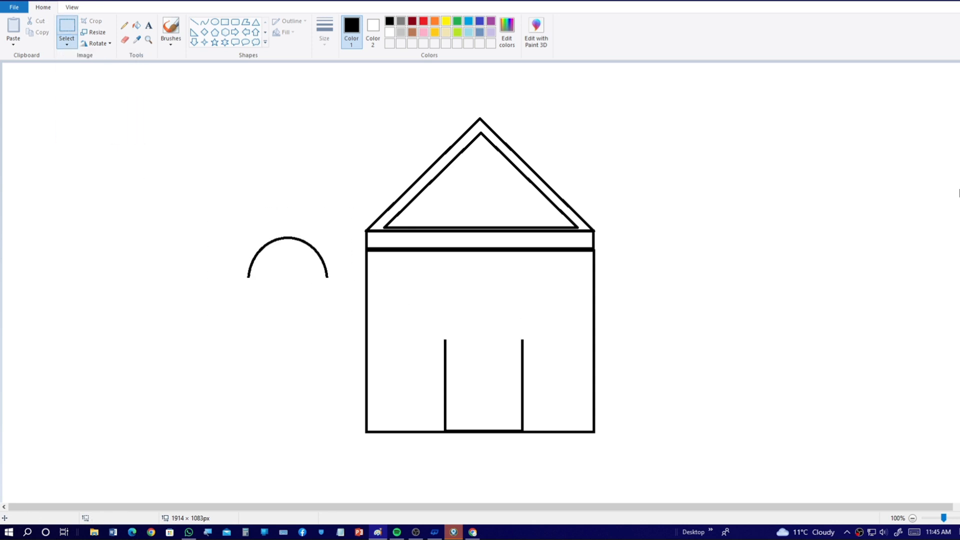
{"action": "key", "text": "ctrl+y"}
Draw a narrow vertical bar rectangle down the middle of the arched door and three thin horizontal bar rectangles across it
{"action": "left_click", "coordinate": [224, 21]}
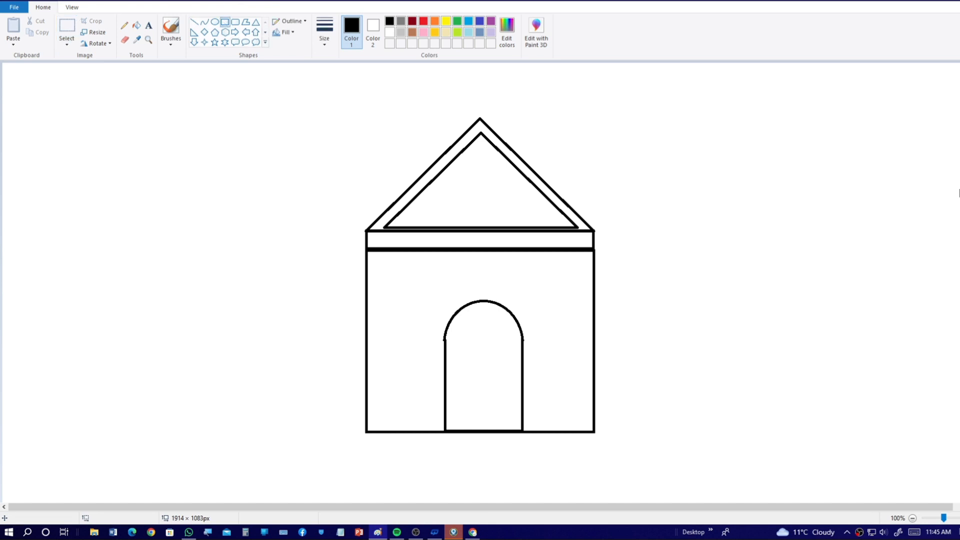
{"action": "key", "text": "ctrl+Page_Up"}
{"action": "left_click_drag", "start_coordinate": [443, 507], "coordinate": [606, 507]}
{"action": "scroll", "coordinate": [613, 308], "scroll_direction": "down", "scroll_amount": 5}
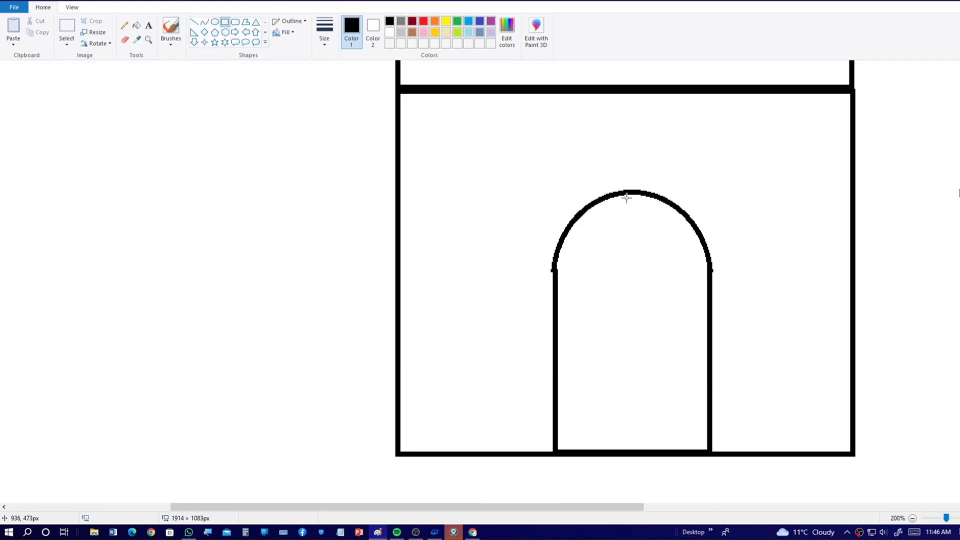
{"action": "left_click_drag", "start_coordinate": [623, 194], "coordinate": [640, 450]}
{"action": "left_click_drag", "start_coordinate": [553, 269], "coordinate": [708, 276]}
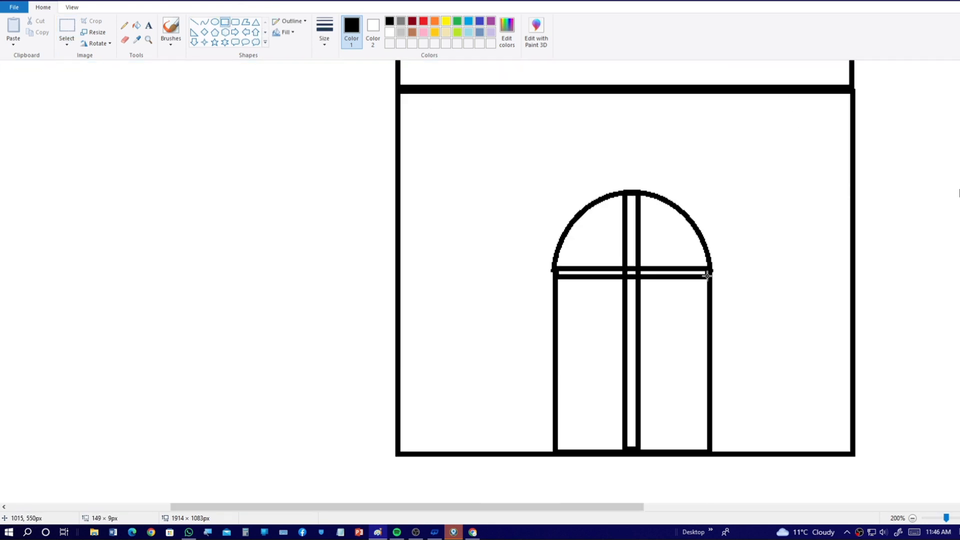
{"action": "left_click_drag", "start_coordinate": [557, 329], "coordinate": [708, 339]}
{"action": "left_click_drag", "start_coordinate": [556, 386], "coordinate": [708, 398]}
{"action": "left_click", "coordinate": [298, 374]}
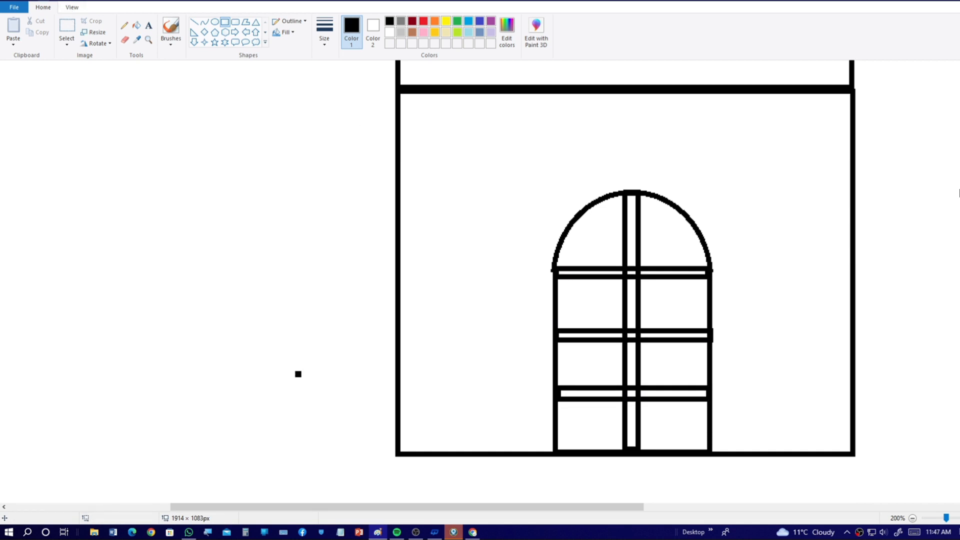
Draw thin white lines inside the door's horizontal bars to erase the strokes crossing them
{"action": "left_click", "coordinate": [390, 32]}
{"action": "left_click", "coordinate": [194, 22]}
{"action": "left_click", "coordinate": [325, 33]}
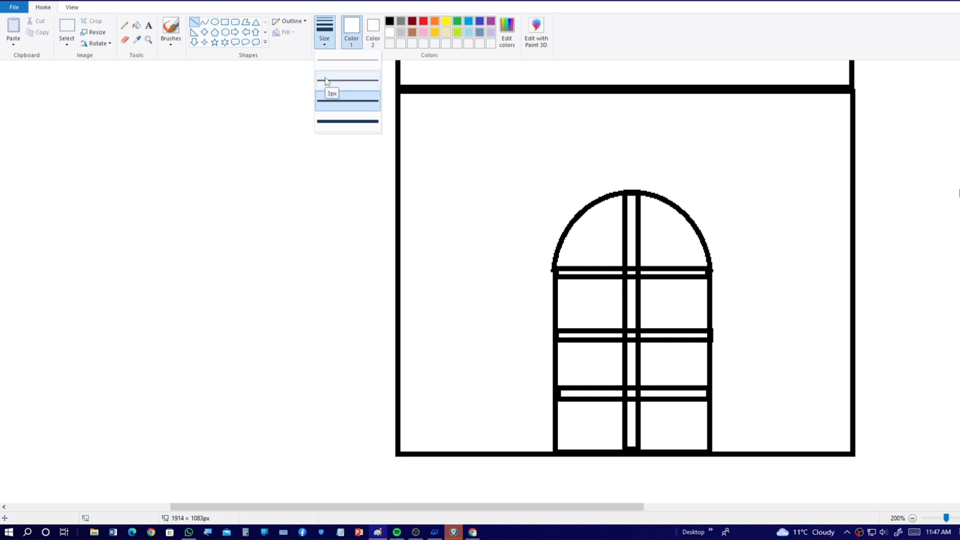
{"action": "left_click", "coordinate": [347, 92]}
{"action": "left_click_drag", "start_coordinate": [614, 272], "coordinate": [660, 272]}
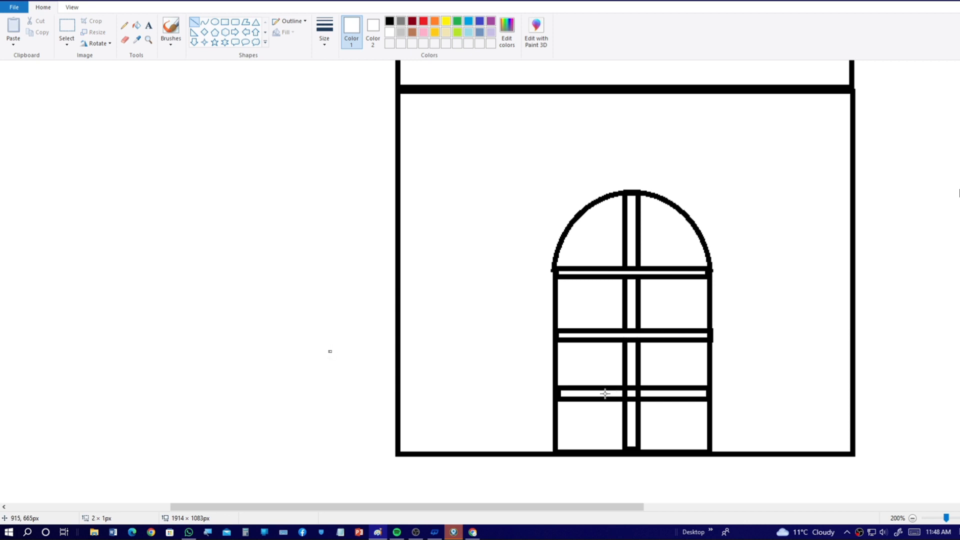
{"action": "left_click_drag", "start_coordinate": [605, 393], "coordinate": [693, 394]}
Paint wider white lines down the inside of the door's vertical bar to clear the crossing strokes, undoing the stray line
{"action": "left_click", "coordinate": [324, 35]}
{"action": "left_click", "coordinate": [352, 106]}
{"action": "left_click_drag", "start_coordinate": [632, 319], "coordinate": [631, 465]}
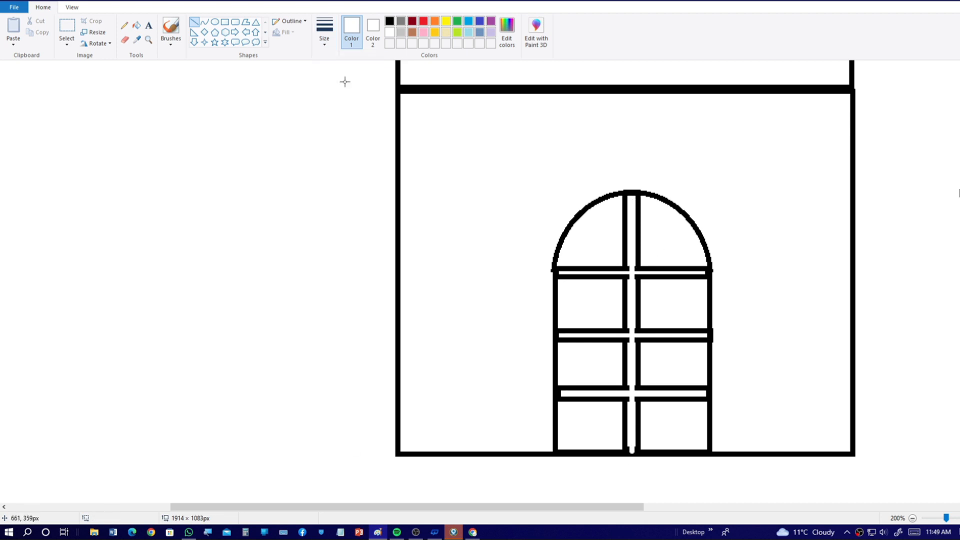
{"action": "mouse_move", "coordinate": [630, 271]}
{"action": "left_mouse_down"}
{"action": "mouse_move", "coordinate": [637, 375]}
{"action": "mouse_move", "coordinate": [600, 473]}
{"action": "left_mouse_up"}
{"action": "key", "text": "ctrl+z"}
{"action": "left_click", "coordinate": [325, 40]}
{"action": "left_click", "coordinate": [352, 124]}
{"action": "left_click_drag", "start_coordinate": [630, 200], "coordinate": [631, 449]}
Draw a tall, narrow black column rectangle on the wall just left of the arched door
{"action": "left_click", "coordinate": [390, 20]}
{"action": "left_click", "coordinate": [224, 21]}
{"action": "left_click_drag", "start_coordinate": [465, 129], "coordinate": [490, 440]}
{"action": "left_click_drag", "start_coordinate": [476, 388], "coordinate": [503, 378]}
Copy the column shaft and place the duplicate near the left edge of the wall, level with the original
{"action": "left_click", "coordinate": [67, 26]}
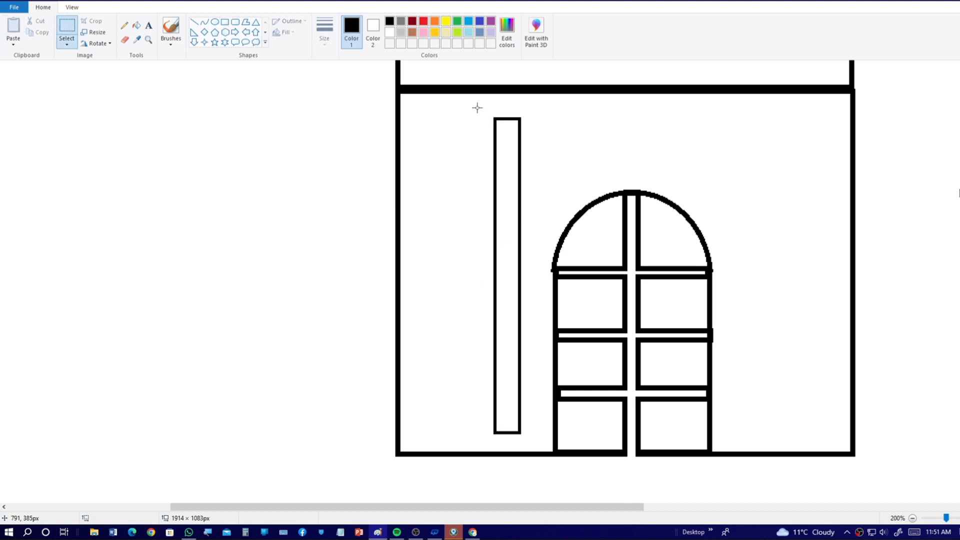
{"action": "left_click_drag", "start_coordinate": [475, 110], "coordinate": [538, 441]}
{"action": "left_click", "coordinate": [20, 44]}
{"action": "left_click", "coordinate": [28, 55]}
{"action": "left_click_drag", "start_coordinate": [396, 203], "coordinate": [431, 213]}
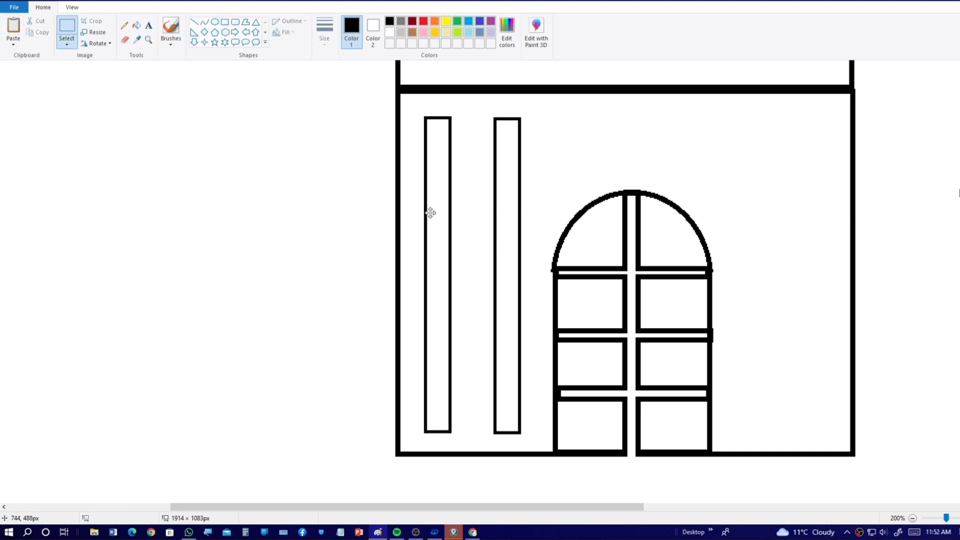
Draw small rectangles as a capital above and a base below each of the two columns
{"action": "left_click", "coordinate": [224, 22]}
{"action": "mouse_move", "coordinate": [474, 94]}
{"action": "left_mouse_down"}
{"action": "mouse_move", "coordinate": [535, 115]}
{"action": "mouse_move", "coordinate": [484, 106]}
{"action": "left_mouse_up"}
{"action": "mouse_move", "coordinate": [488, 436]}
{"action": "left_mouse_down"}
{"action": "mouse_move", "coordinate": [525, 452]}
{"action": "mouse_move", "coordinate": [526, 432]}
{"action": "left_mouse_up"}
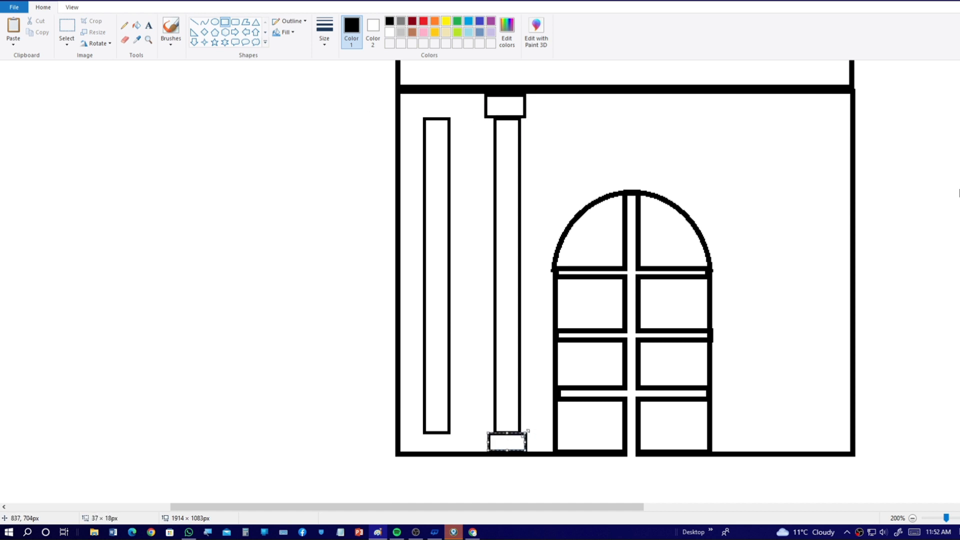
{"action": "left_click_drag", "start_coordinate": [417, 94], "coordinate": [454, 116]}
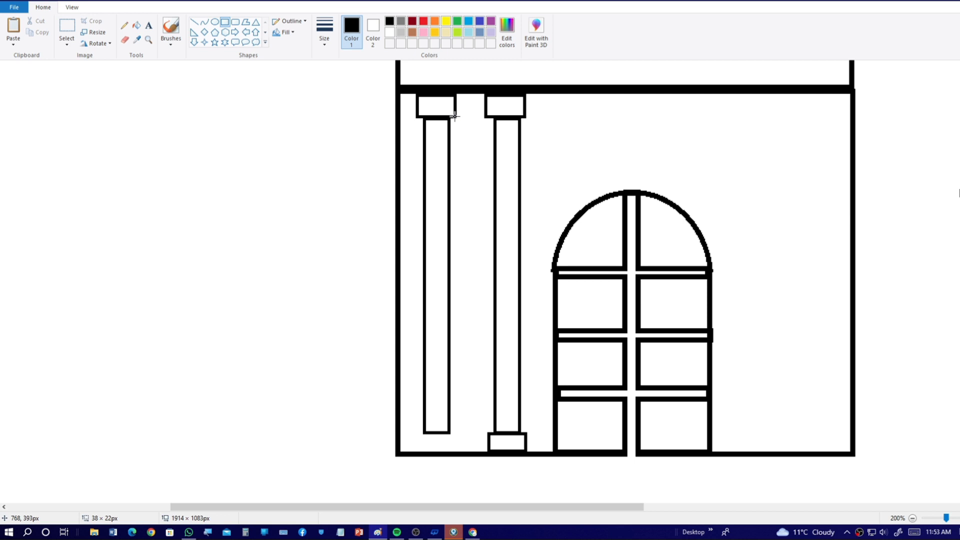
{"action": "left_click_drag", "start_coordinate": [416, 435], "coordinate": [456, 451]}
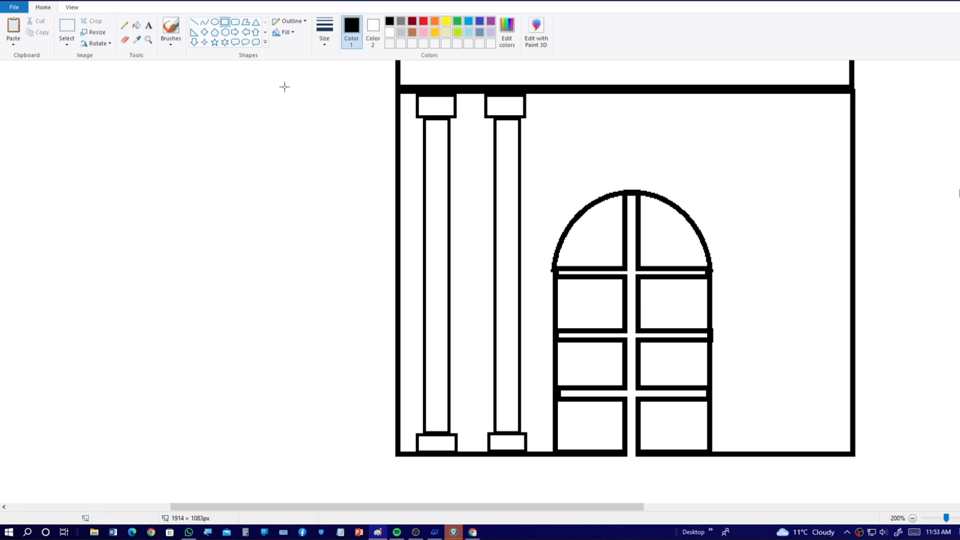
Draw an upright panel rectangle about 29 × 115 px between the upper halves of the two columns
{"action": "scroll", "coordinate": [459, 110], "scroll_direction": "down", "scroll_amount": 1}
{"action": "left_click_drag", "start_coordinate": [459, 110], "coordinate": [488, 228]}
{"action": "left_click_drag", "start_coordinate": [462, 198], "coordinate": [460, 197]}
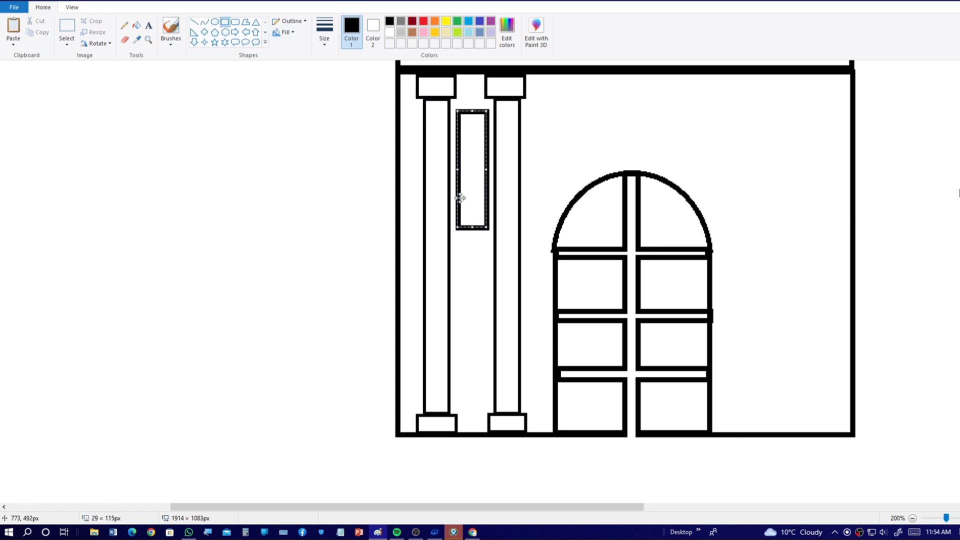
{"action": "left_click", "coordinate": [337, 227]}
Duplicate the upright panel and place the copy directly below it between the columns
{"action": "left_click", "coordinate": [67, 43]}
{"action": "left_click", "coordinate": [76, 68]}
{"action": "left_click_drag", "start_coordinate": [453, 104], "coordinate": [492, 233]}
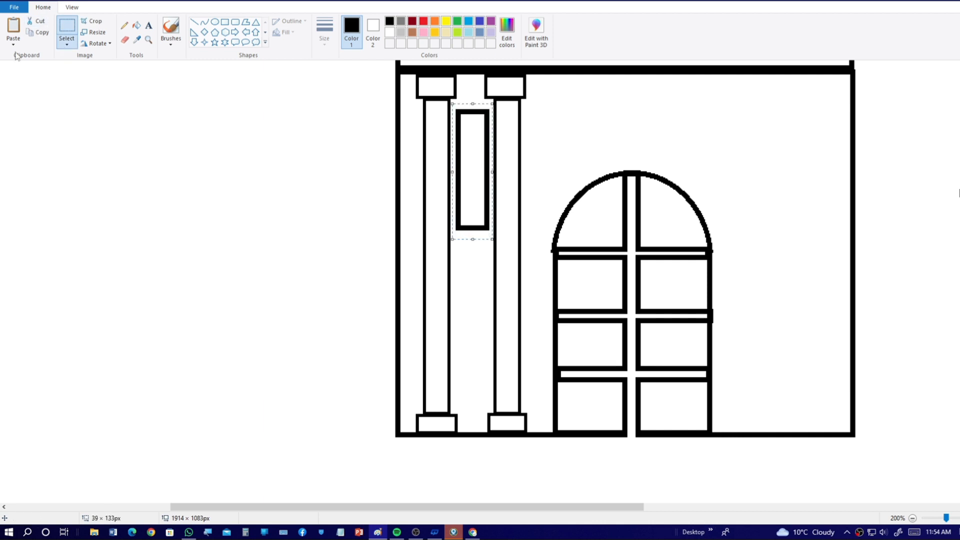
{"action": "left_click_drag", "start_coordinate": [472, 145], "coordinate": [472, 305]}
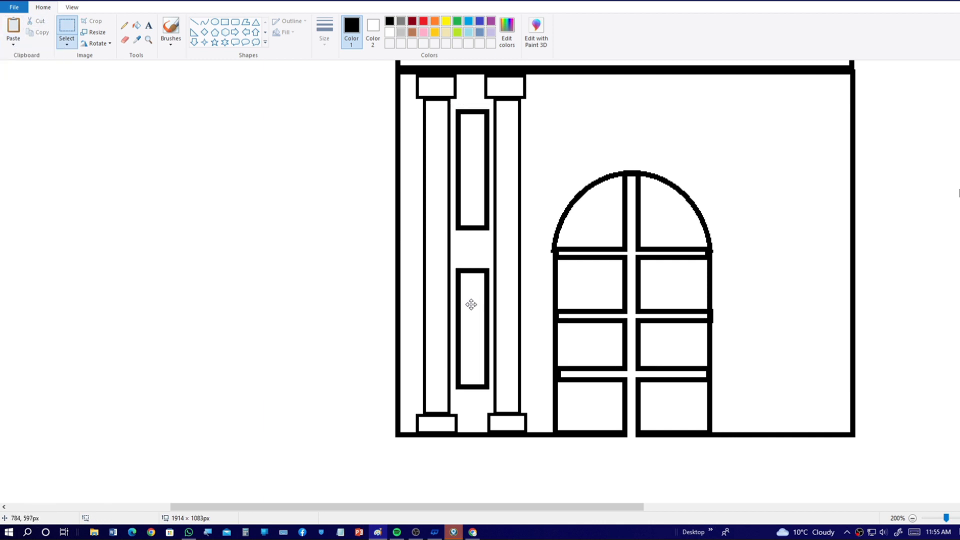
Copy both left columns with their two panels and place the duplicate on the wall right of the door
{"action": "left_click", "coordinate": [68, 43]}
{"action": "left_click", "coordinate": [75, 68]}
{"action": "left_click_drag", "start_coordinate": [406, 77], "coordinate": [538, 431]}
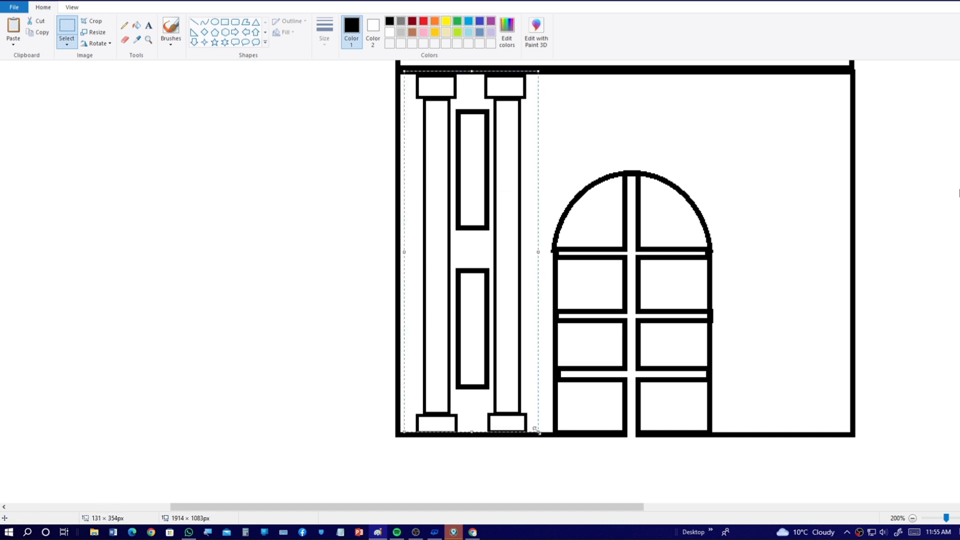
{"action": "left_click", "coordinate": [13, 44]}
{"action": "left_click", "coordinate": [27, 56]}
{"action": "left_click_drag", "start_coordinate": [332, 189], "coordinate": [770, 172]}
Draw a wide, flat rectangle above the door arch and another along the base inside the gable
{"action": "left_click", "coordinate": [225, 22]}
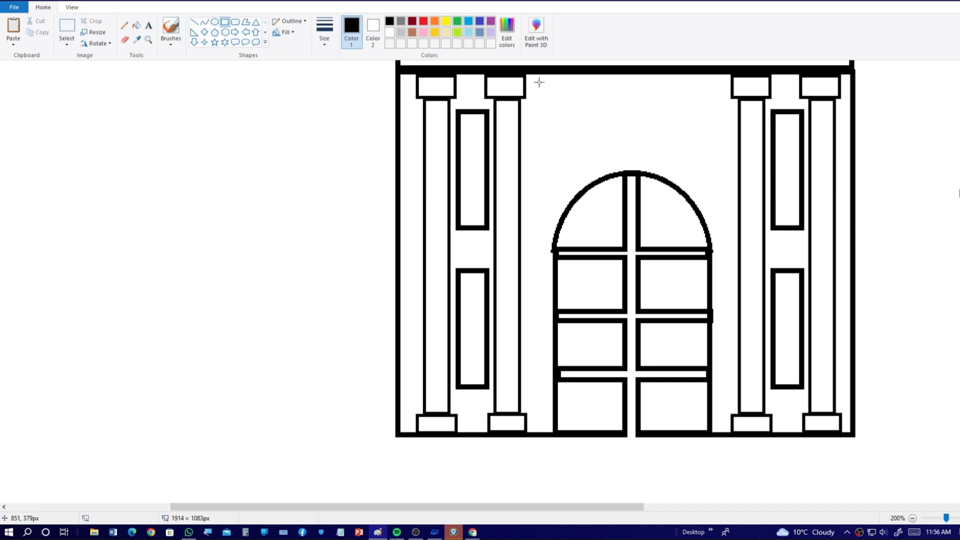
{"action": "left_click_drag", "start_coordinate": [538, 82], "coordinate": [717, 112]}
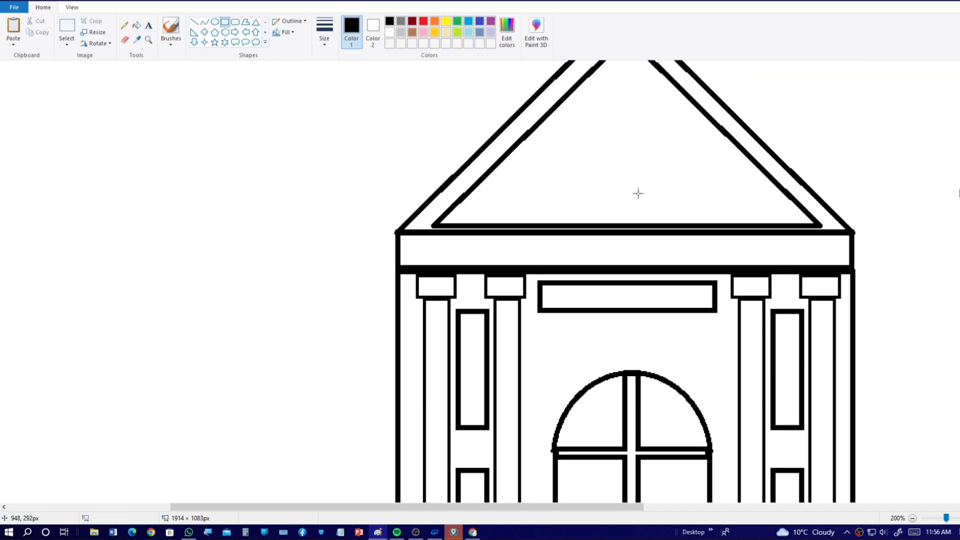
{"action": "left_click_drag", "start_coordinate": [534, 197], "coordinate": [716, 222]}
Draw a platform rectangle about 445 × 63 px under the full width of the building
{"action": "key", "text": "ctrl+Page_Down"}
{"action": "left_click", "coordinate": [325, 44]}
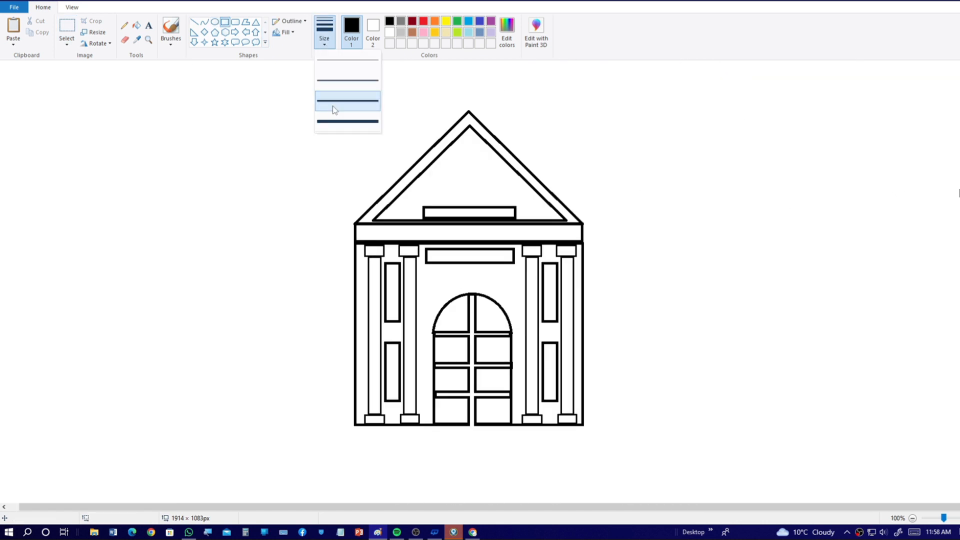
{"action": "left_click", "coordinate": [332, 106]}
{"action": "left_click_drag", "start_coordinate": [355, 426], "coordinate": [582, 457]}
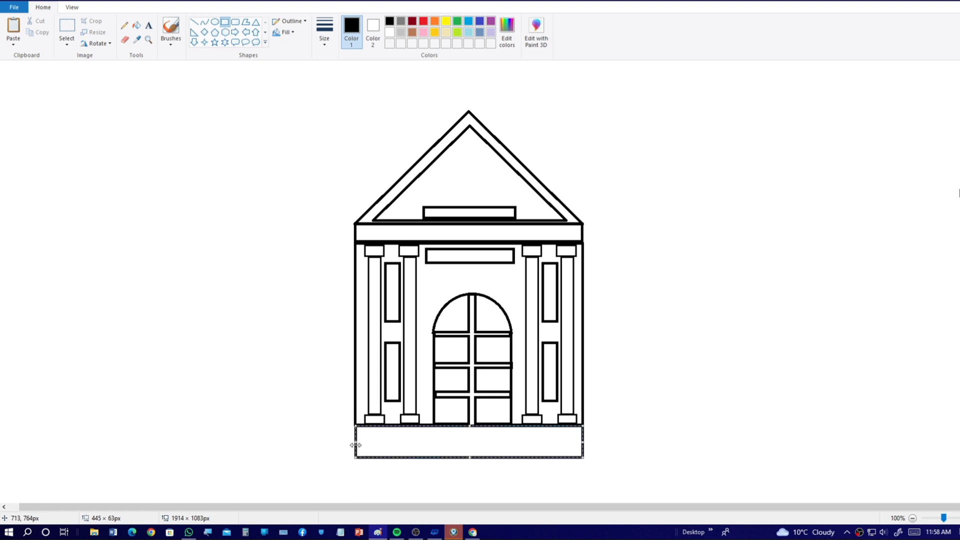
Draw two outward-slanting lines across the platform from the door's lower corners as the staircase sides
{"action": "left_click", "coordinate": [194, 22]}
{"action": "left_click_drag", "start_coordinate": [434, 425], "coordinate": [420, 456]}
{"action": "left_click_drag", "start_coordinate": [512, 425], "coordinate": [525, 456]}
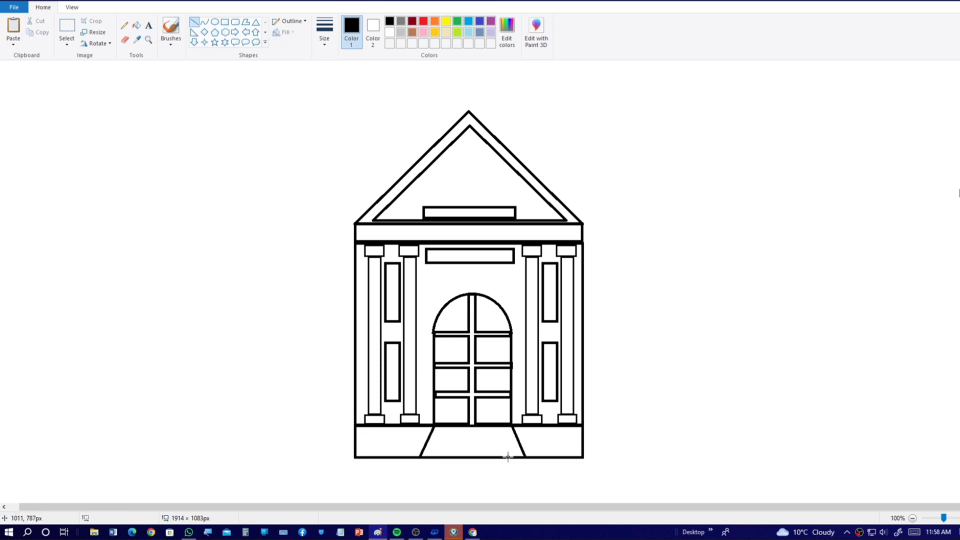
Draw three horizontal step lines between the slanted sides of the staircase
{"action": "scroll", "coordinate": [882, 422], "scroll_direction": "up", "scroll_amount": 1}
{"action": "scroll", "coordinate": [883, 422], "scroll_direction": "down", "scroll_amount": 5}
{"action": "left_click_drag", "start_coordinate": [444, 508], "coordinate": [610, 509]}
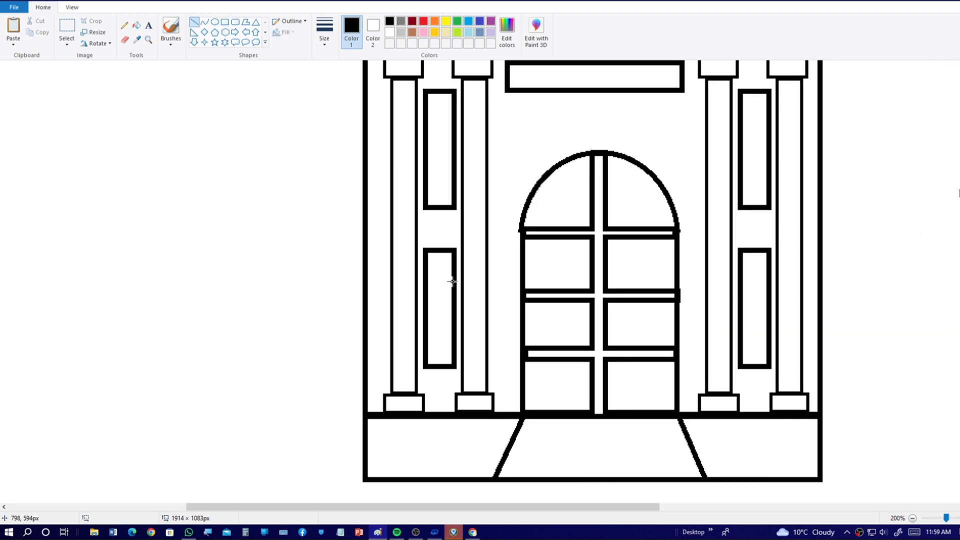
{"action": "left_click_drag", "start_coordinate": [522, 432], "coordinate": [685, 432]}
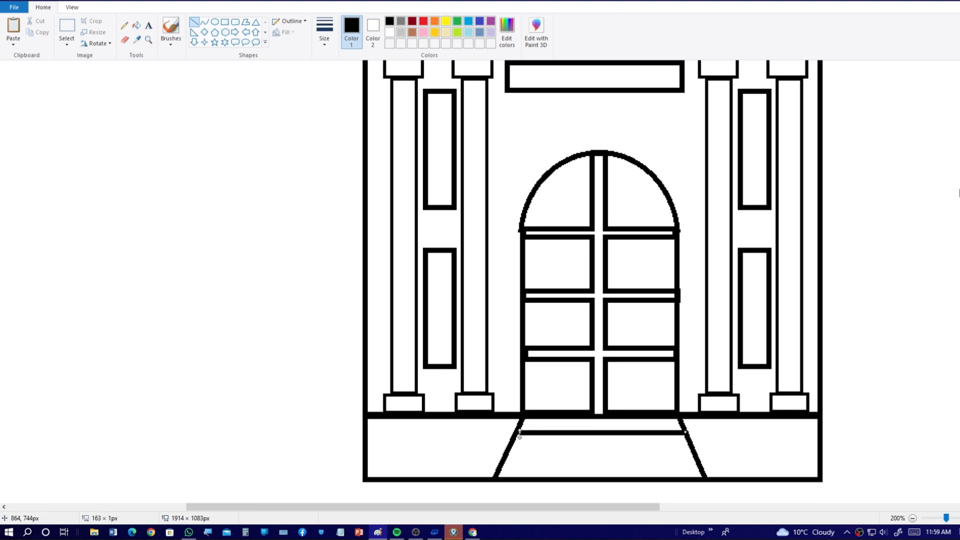
{"action": "mouse_move", "coordinate": [513, 451]}
{"action": "left_mouse_down"}
{"action": "mouse_move", "coordinate": [694, 450]}
{"action": "mouse_move", "coordinate": [622, 465]}
{"action": "mouse_move", "coordinate": [694, 464]}
{"action": "left_mouse_up"}
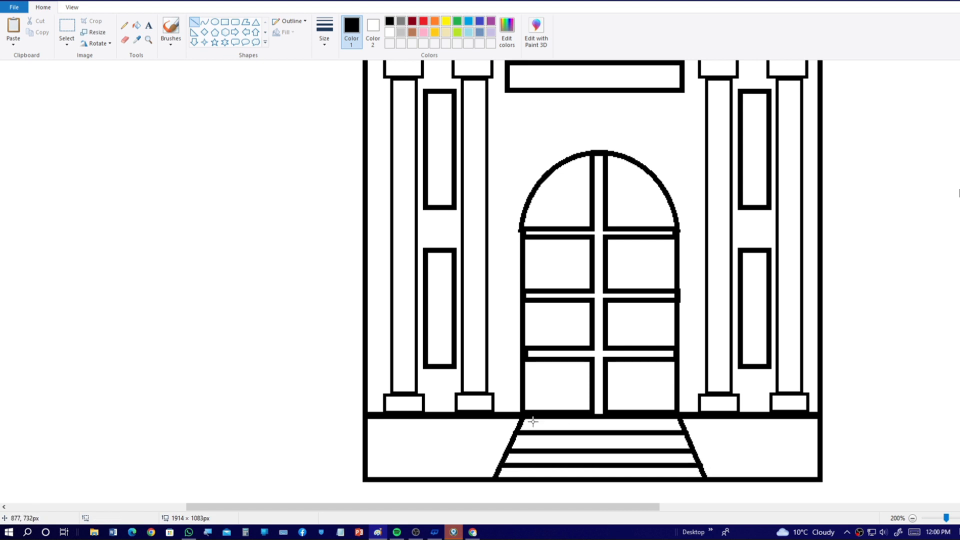
Add short vertical riser lines at both ends of the staircase steps
{"action": "scroll", "coordinate": [534, 422], "scroll_direction": "down", "scroll_amount": 2}
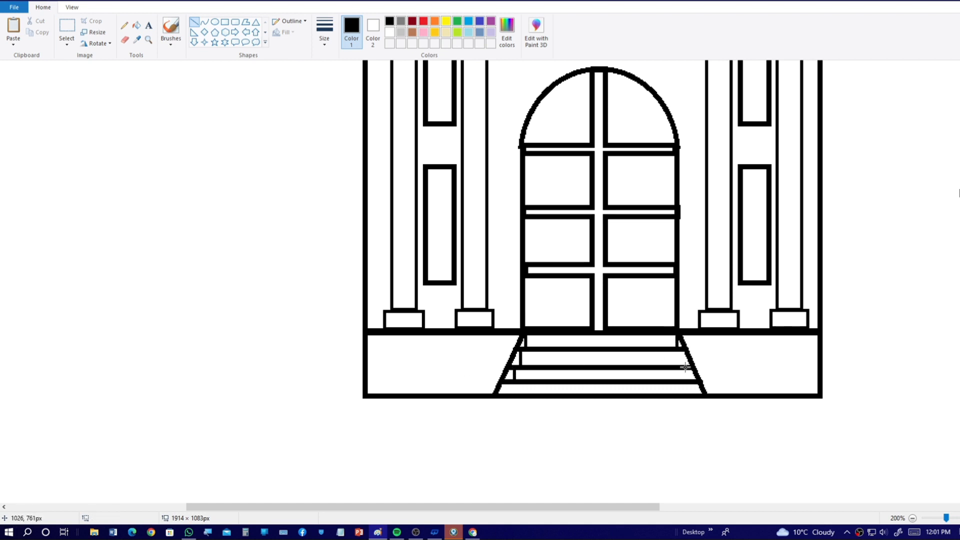
{"action": "left_click_drag", "start_coordinate": [695, 369], "coordinate": [698, 383]}
{"action": "scroll", "coordinate": [490, 380], "scroll_direction": "down", "scroll_amount": 1}
Draw a wing wall rectangle about 484 × 418 px against the left side of the building, level with the platform's base
{"action": "left_click", "coordinate": [225, 22]}
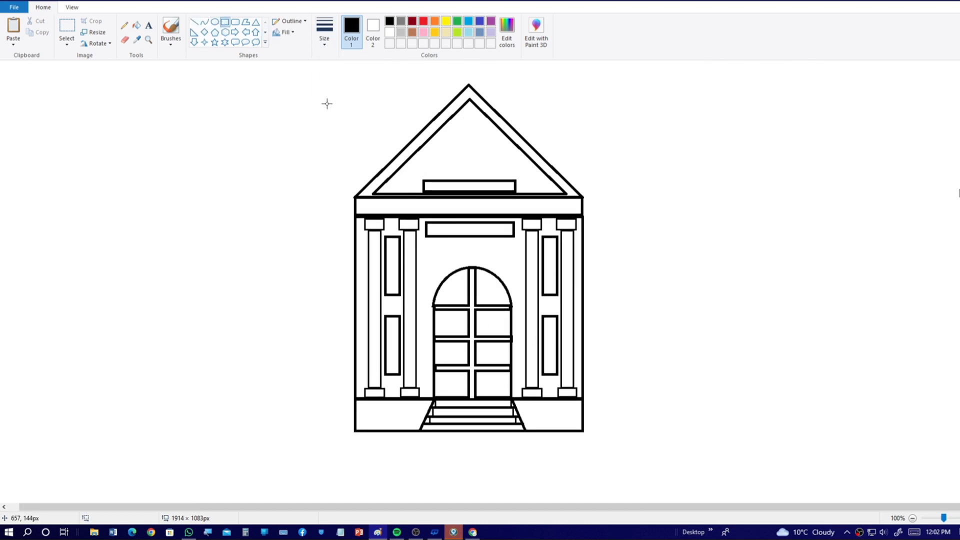
{"action": "left_click_drag", "start_coordinate": [105, 219], "coordinate": [354, 430]}
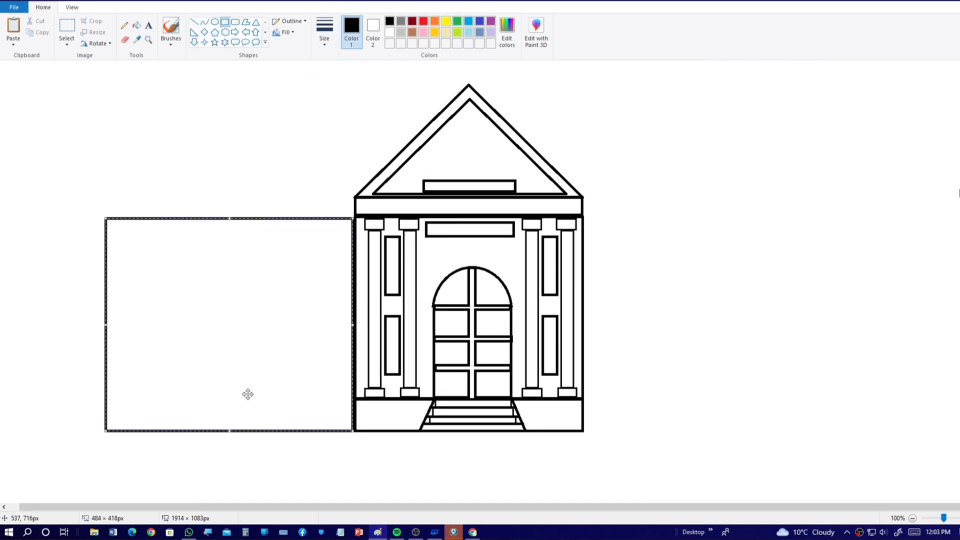
{"action": "left_click", "coordinate": [5, 281]}
Outline the left wing's roof with a slanted line from its upper outer corner and a horizontal ridge meeting the gable
{"action": "left_click", "coordinate": [194, 22]}
{"action": "left_click_drag", "start_coordinate": [132, 188], "coordinate": [106, 218]}
{"action": "left_click", "coordinate": [179, 65]}
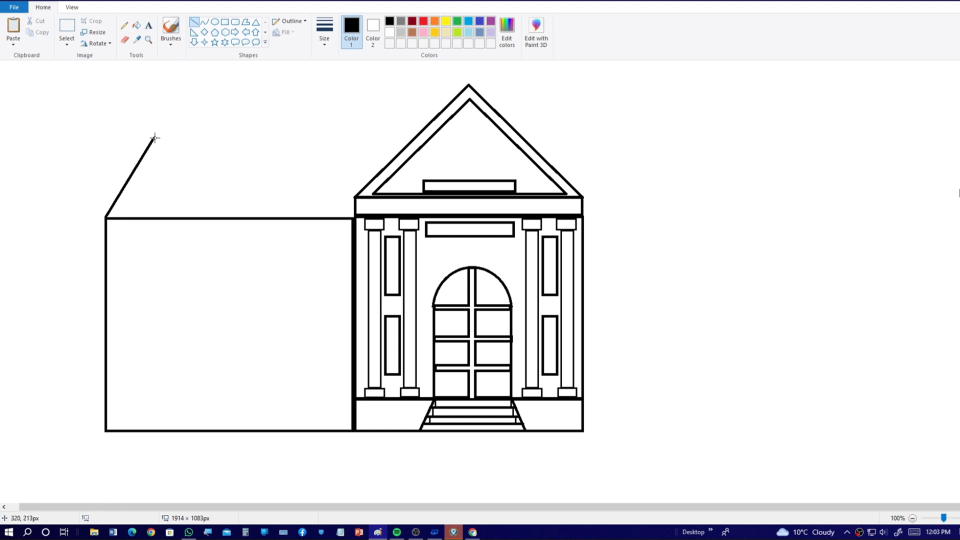
{"action": "left_click_drag", "start_coordinate": [155, 138], "coordinate": [415, 137]}
Draw a base strip along the left wing's foot and a column about 49 px wide with a wider capital near its outer edge
{"action": "left_click", "coordinate": [225, 22]}
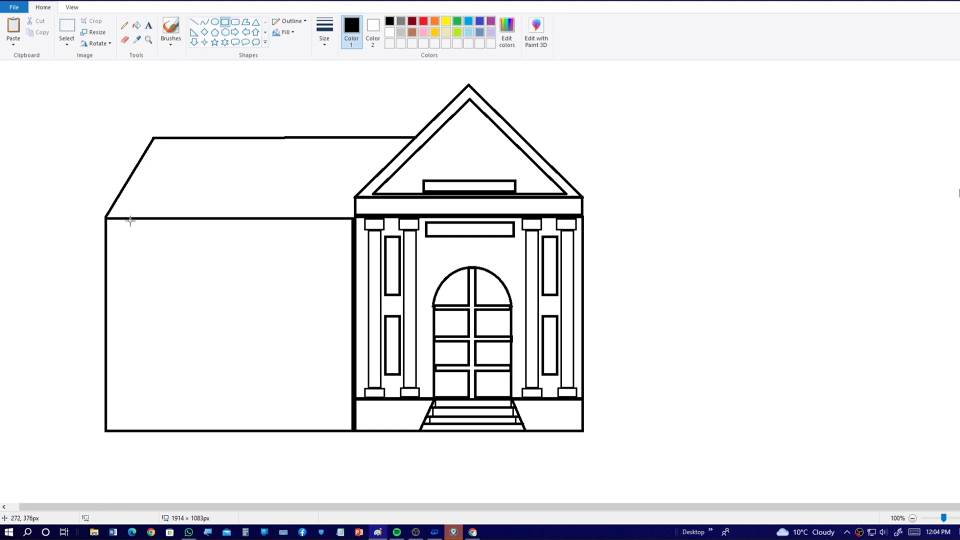
{"action": "mouse_move", "coordinate": [107, 411]}
{"action": "left_mouse_down"}
{"action": "mouse_move", "coordinate": [161, 429]}
{"action": "mouse_move", "coordinate": [351, 428]}
{"action": "left_mouse_up"}
{"action": "mouse_move", "coordinate": [130, 228]}
{"action": "left_mouse_down"}
{"action": "mouse_move", "coordinate": [156, 425]}
{"action": "mouse_move", "coordinate": [155, 409]}
{"action": "left_mouse_up"}
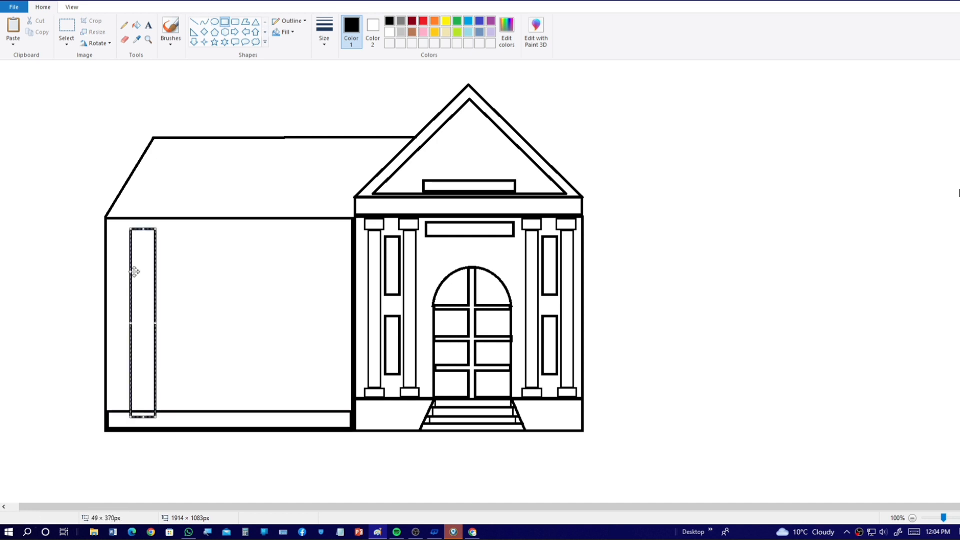
{"action": "mouse_move", "coordinate": [143, 229]}
{"action": "left_mouse_down"}
{"action": "mouse_move", "coordinate": [143, 238]}
{"action": "mouse_move", "coordinate": [167, 239]}
{"action": "mouse_move", "coordinate": [120, 238]}
{"action": "left_mouse_up"}
{"action": "left_click", "coordinate": [81, 207]}
Cover the column shaft's overlap on the base strip in white and draw a black-outlined base block about 80 × 29 px there
{"action": "left_click", "coordinate": [142, 401]}
{"action": "left_click", "coordinate": [389, 33]}
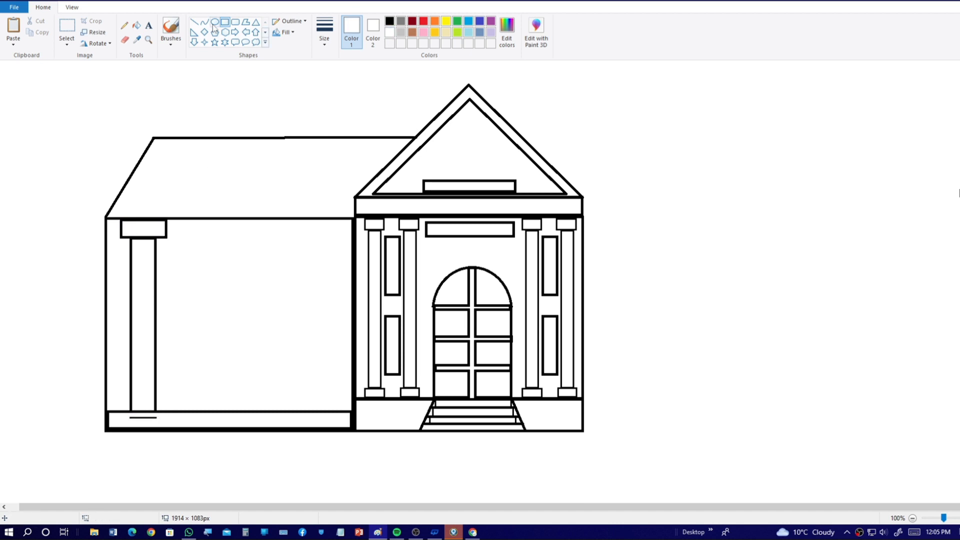
{"action": "left_click", "coordinate": [194, 21]}
{"action": "mouse_move", "coordinate": [127, 417]}
{"action": "left_mouse_down"}
{"action": "mouse_move", "coordinate": [176, 420]}
{"action": "mouse_move", "coordinate": [157, 426]}
{"action": "mouse_move", "coordinate": [165, 427]}
{"action": "left_mouse_up"}
{"action": "left_click", "coordinate": [225, 22]}
{"action": "left_click", "coordinate": [389, 21]}
{"action": "left_click_drag", "start_coordinate": [130, 428], "coordinate": [125, 428]}
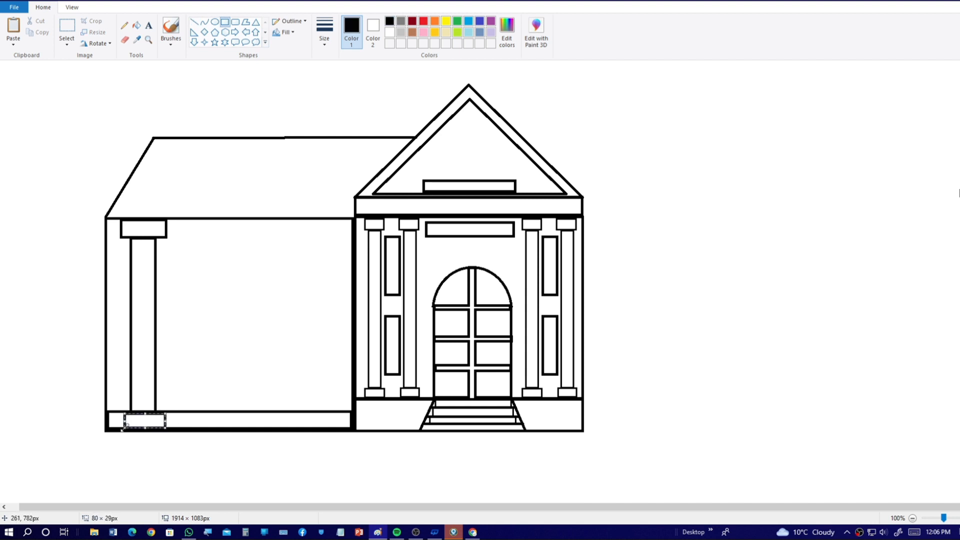
{"action": "left_click", "coordinate": [193, 307]}
Draw a thin horizontal band across the left wing at mid-height and a four-pane window with thick black bars above it
{"action": "mouse_move", "coordinate": [155, 314]}
{"action": "left_mouse_down"}
{"action": "mouse_move", "coordinate": [354, 326]}
{"action": "mouse_move", "coordinate": [157, 320]}
{"action": "left_mouse_up"}
{"action": "left_click", "coordinate": [47, 336]}
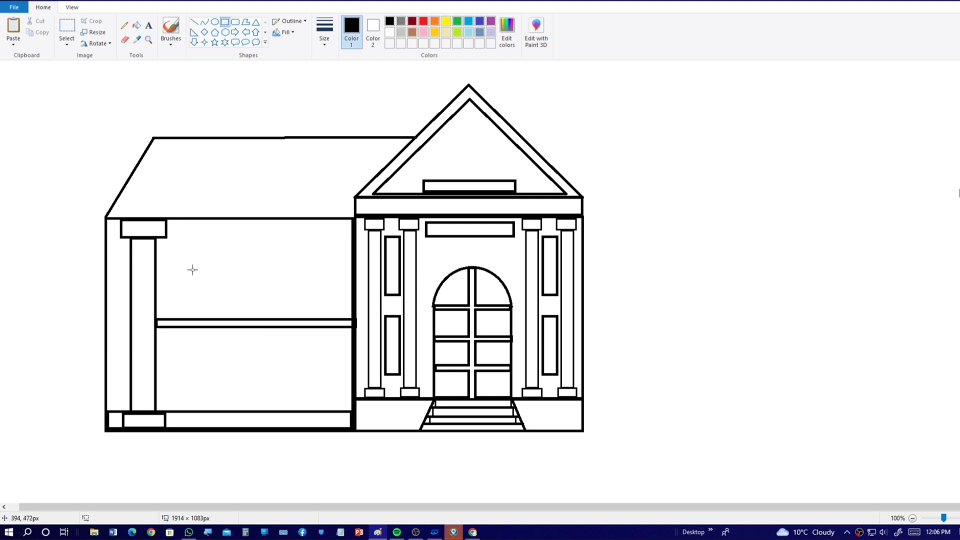
{"action": "mouse_move", "coordinate": [162, 247]}
{"action": "left_mouse_down"}
{"action": "mouse_move", "coordinate": [185, 300]}
{"action": "mouse_move", "coordinate": [200, 298]}
{"action": "left_mouse_up"}
{"action": "mouse_move", "coordinate": [323, 387]}
{"action": "left_mouse_down"}
{"action": "mouse_move", "coordinate": [393, 394]}
{"action": "mouse_move", "coordinate": [399, 385]}
{"action": "left_mouse_up"}
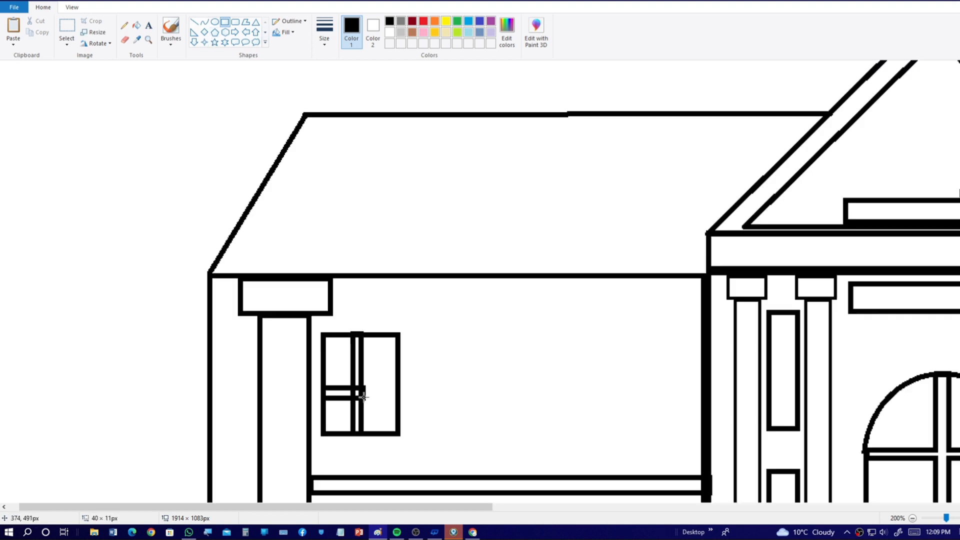
{"action": "left_click", "coordinate": [358, 344]}
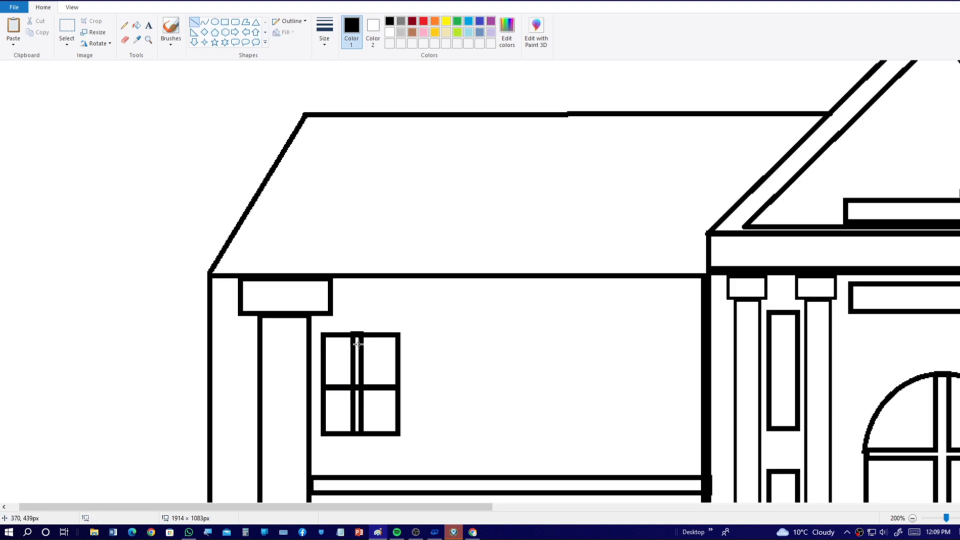
{"action": "left_click_drag", "start_coordinate": [358, 354], "coordinate": [358, 433]}
{"action": "left_click", "coordinate": [393, 381]}
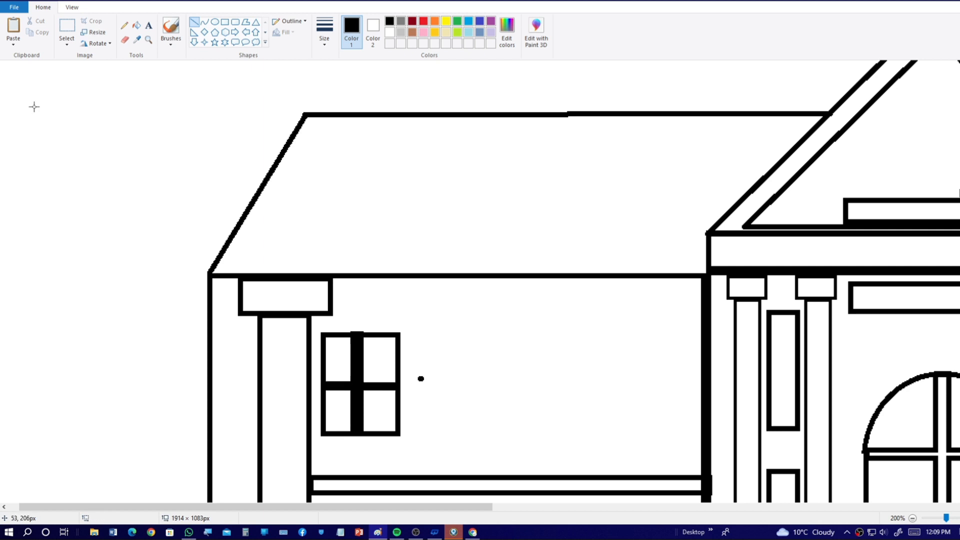
Copy the window and place three copies beside it to form an evenly spaced upper-floor row
{"action": "left_click", "coordinate": [67, 44]}
{"action": "left_click", "coordinate": [96, 66]}
{"action": "left_click_drag", "start_coordinate": [319, 329], "coordinate": [403, 438]}
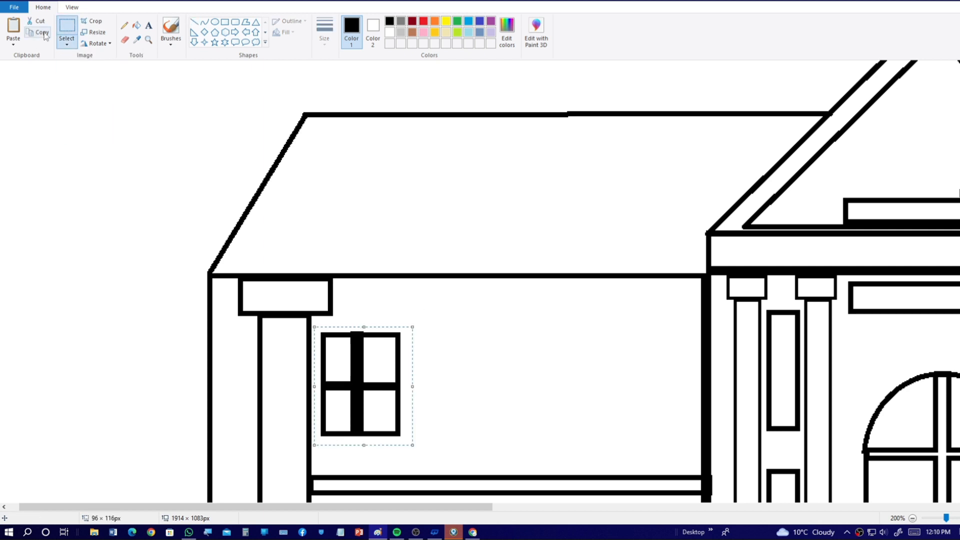
{"action": "left_click", "coordinate": [38, 32]}
{"action": "left_click", "coordinate": [13, 28]}
{"action": "left_click_drag", "start_coordinate": [20, 77], "coordinate": [460, 396]}
{"action": "left_click", "coordinate": [13, 27]}
{"action": "left_click_drag", "start_coordinate": [34, 121], "coordinate": [549, 385]}
{"action": "left_click", "coordinate": [13, 43]}
{"action": "left_click", "coordinate": [19, 55]}
{"action": "left_click_drag", "start_coordinate": [36, 119], "coordinate": [642, 383]}
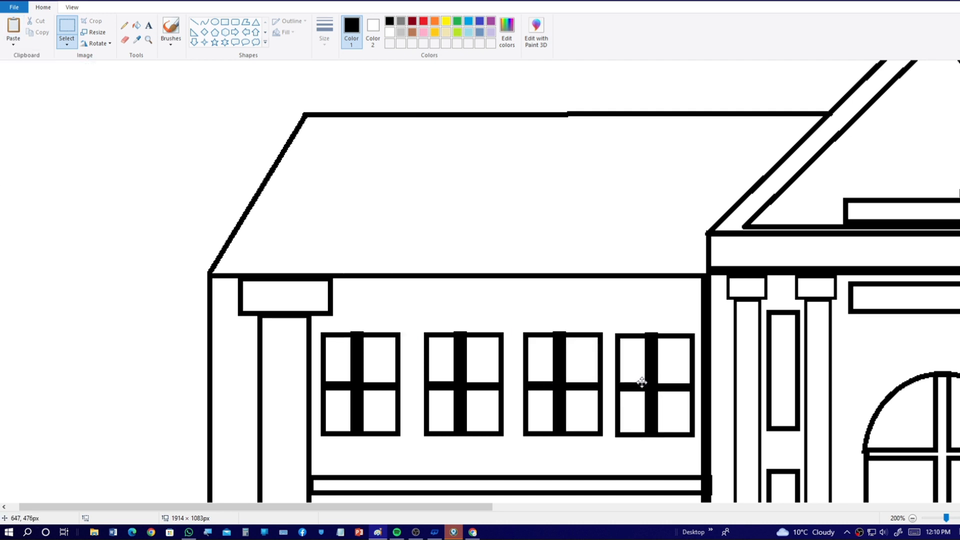
Copy the row of four windows and place the copy on the lower floor, aligned beneath the upper row
{"action": "left_click_drag", "start_coordinate": [319, 325], "coordinate": [699, 453]}
{"action": "left_click", "coordinate": [38, 32]}
{"action": "left_click", "coordinate": [13, 43]}
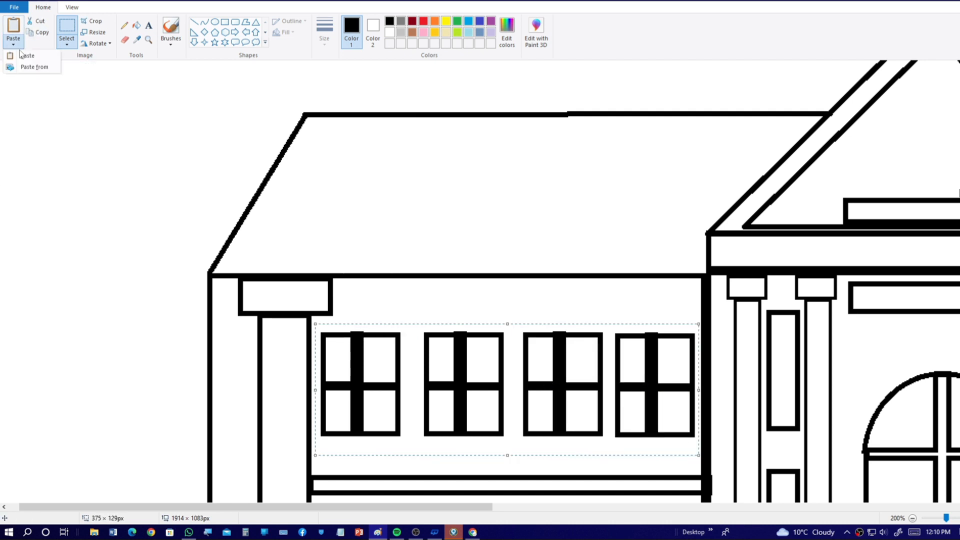
{"action": "left_click", "coordinate": [20, 56]}
{"action": "left_click_drag", "start_coordinate": [232, 175], "coordinate": [494, 361]}
{"action": "scroll", "coordinate": [493, 361], "scroll_direction": "down", "scroll_amount": 3}
{"action": "left_click_drag", "start_coordinate": [413, 110], "coordinate": [466, 359]}
{"action": "left_click", "coordinate": [278, 367]}
Copy the whole left wing, flip the copy horizontally and fit it against the right side of the central building
{"action": "left_click", "coordinate": [913, 518]}
{"action": "scroll", "coordinate": [933, 125], "scroll_direction": "up", "scroll_amount": 3}
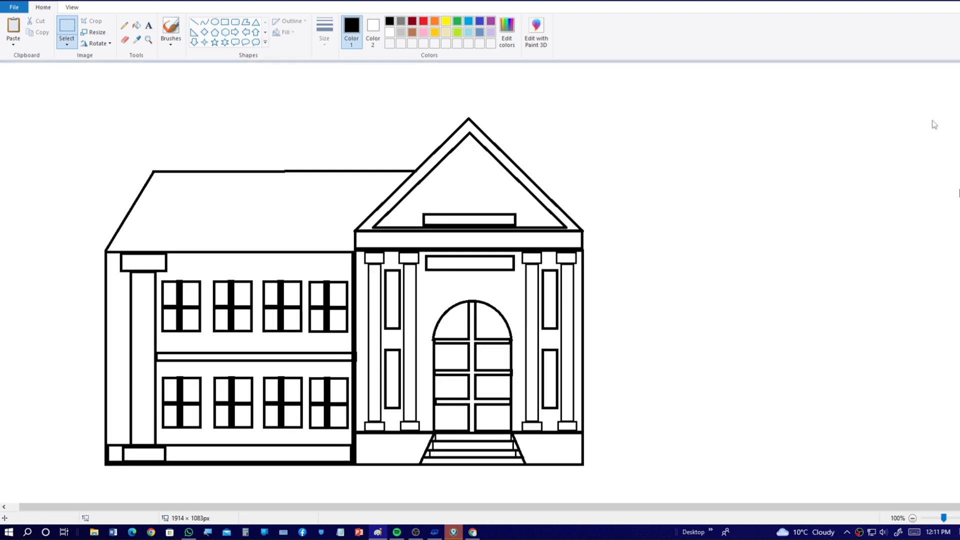
{"action": "mouse_move", "coordinate": [33, 123]}
{"action": "left_mouse_down"}
{"action": "mouse_move", "coordinate": [350, 441]}
{"action": "mouse_move", "coordinate": [351, 476]}
{"action": "left_mouse_up"}
{"action": "left_click", "coordinate": [13, 44]}
{"action": "left_click", "coordinate": [11, 56]}
{"action": "left_click_drag", "start_coordinate": [193, 234], "coordinate": [721, 266]}
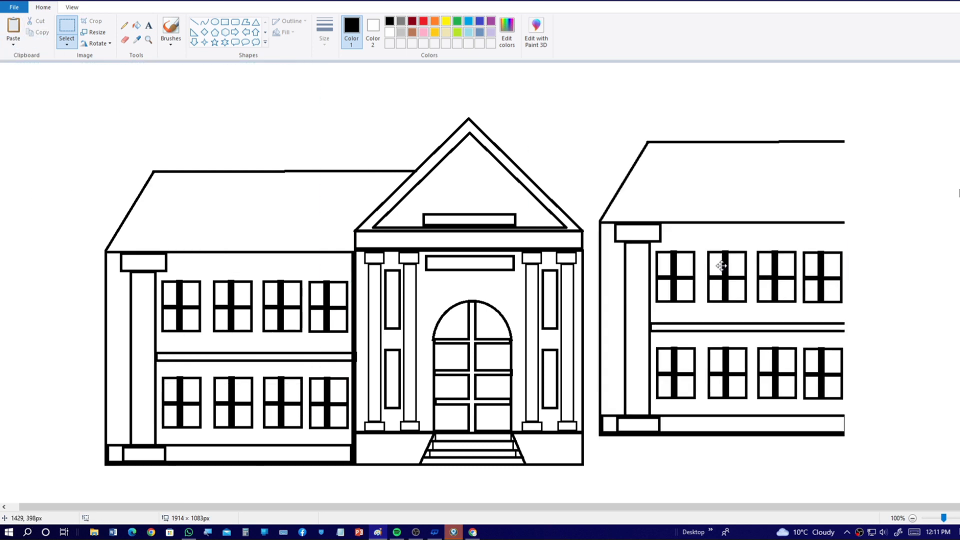
{"action": "left_click", "coordinate": [99, 43]}
{"action": "left_click", "coordinate": [100, 100]}
{"action": "left_click_drag", "start_coordinate": [654, 323], "coordinate": [711, 353]}
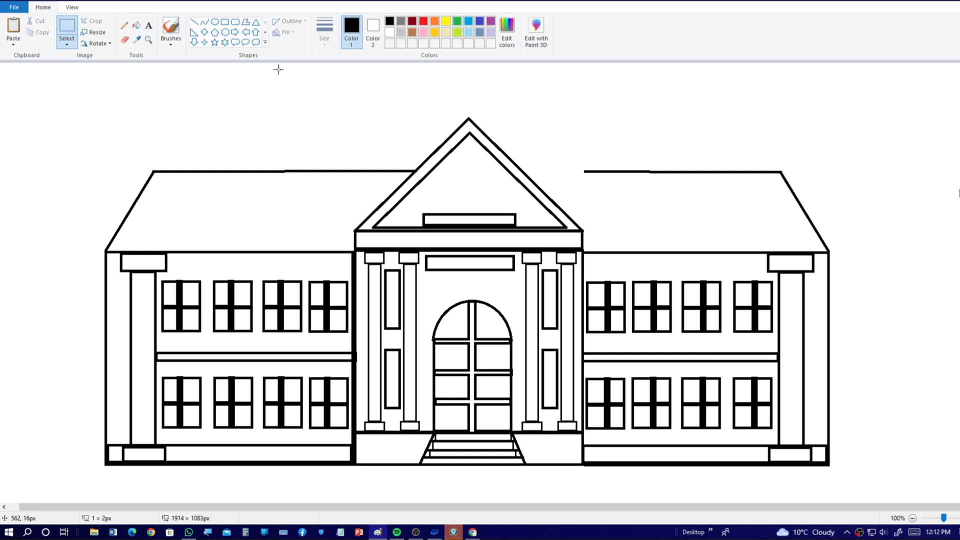
Extend the right wing's roof ridge to the gable and draw a vertical line where the wing meets the central building
{"action": "left_click", "coordinate": [194, 22]}
{"action": "left_click_drag", "start_coordinate": [584, 171], "coordinate": [520, 171]}
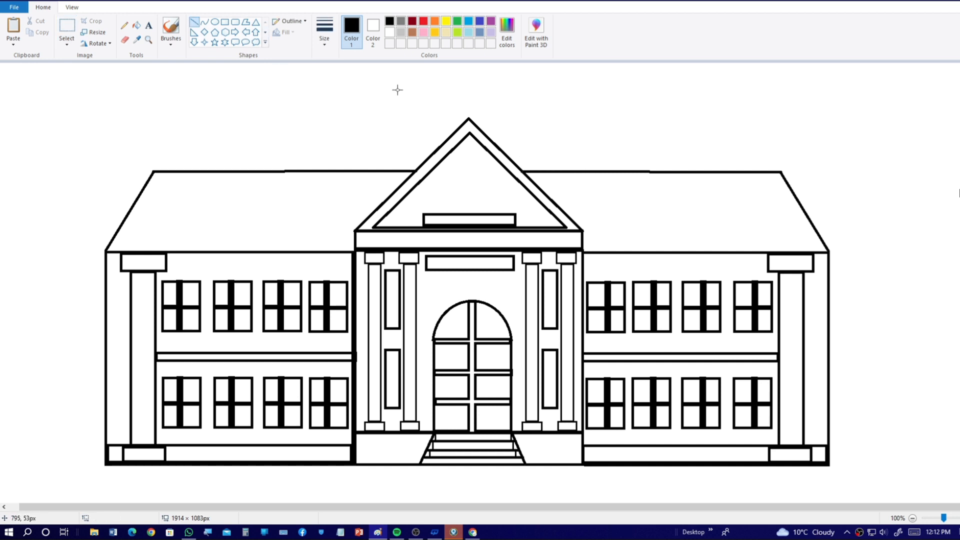
{"action": "left_click_drag", "start_coordinate": [585, 254], "coordinate": [583, 468]}
Draw a long, low foundation rectangle beneath the full width of the building
{"action": "left_click", "coordinate": [225, 22]}
{"action": "left_click_drag", "start_coordinate": [104, 465], "coordinate": [829, 486]}
Draw horizontal lines across both wing roofs to form an eaves strip above the walls and a thin strip below the ridge
{"action": "left_click", "coordinate": [194, 22]}
{"action": "mouse_move", "coordinate": [355, 231]}
{"action": "left_mouse_down"}
{"action": "mouse_move", "coordinate": [222, 237]}
{"action": "mouse_move", "coordinate": [111, 224]}
{"action": "mouse_move", "coordinate": [119, 230]}
{"action": "left_mouse_up"}
{"action": "left_click_drag", "start_coordinate": [582, 232], "coordinate": [815, 231]}
{"action": "scroll", "coordinate": [316, 194], "scroll_direction": "down", "scroll_amount": 1}
{"action": "left_click_drag", "start_coordinate": [528, 168], "coordinate": [785, 169]}
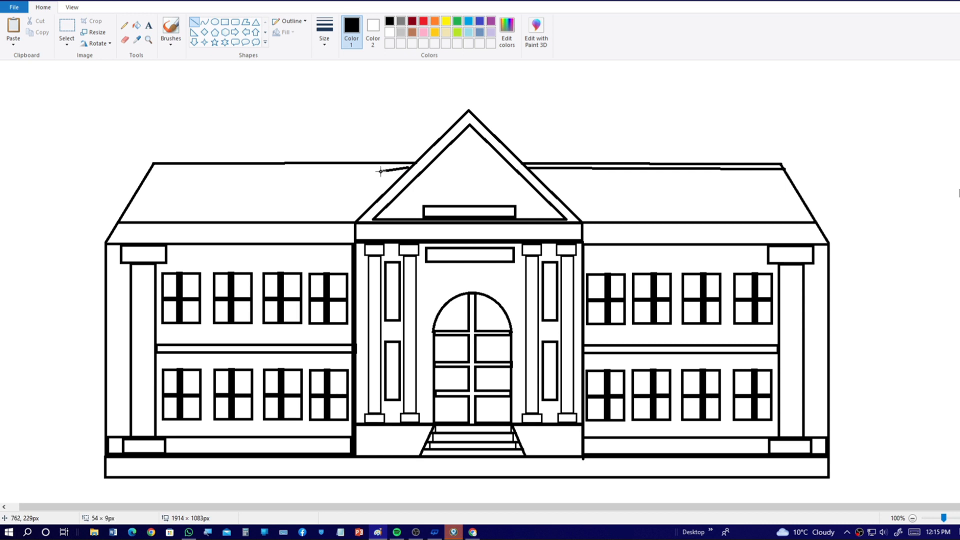
{"action": "left_click_drag", "start_coordinate": [410, 170], "coordinate": [153, 169]}
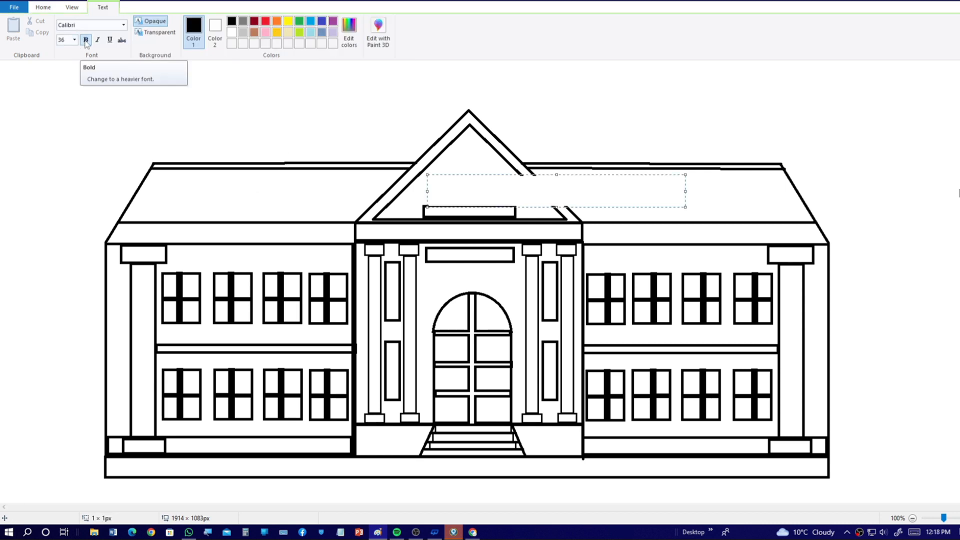
Add the bold 36-point Calibri text "SCHOOL" inside the gable and redraw the top edge of the plaque beneath it
{"action": "type", "text": "SCHOOL"}
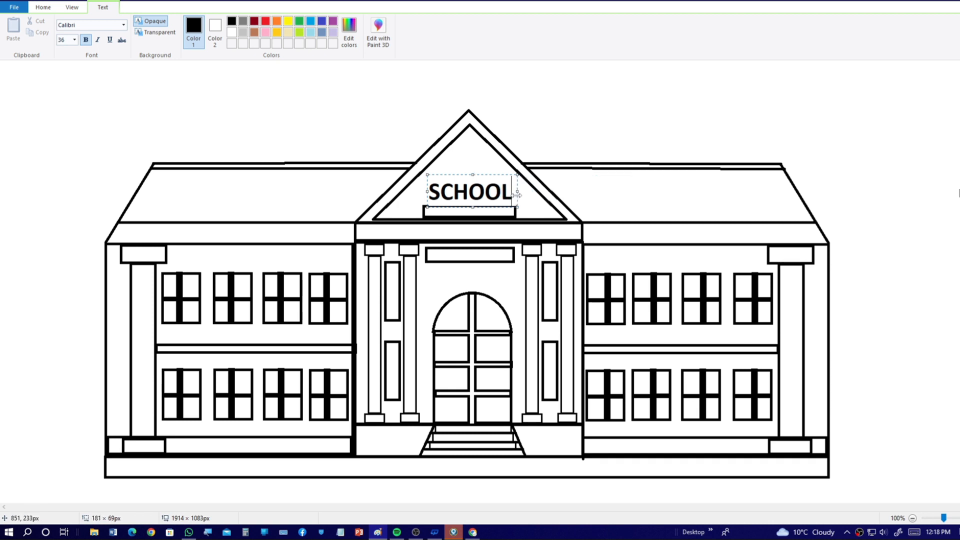
{"action": "left_click", "coordinate": [591, 97]}
{"action": "left_click_drag", "start_coordinate": [423, 208], "coordinate": [502, 205]}
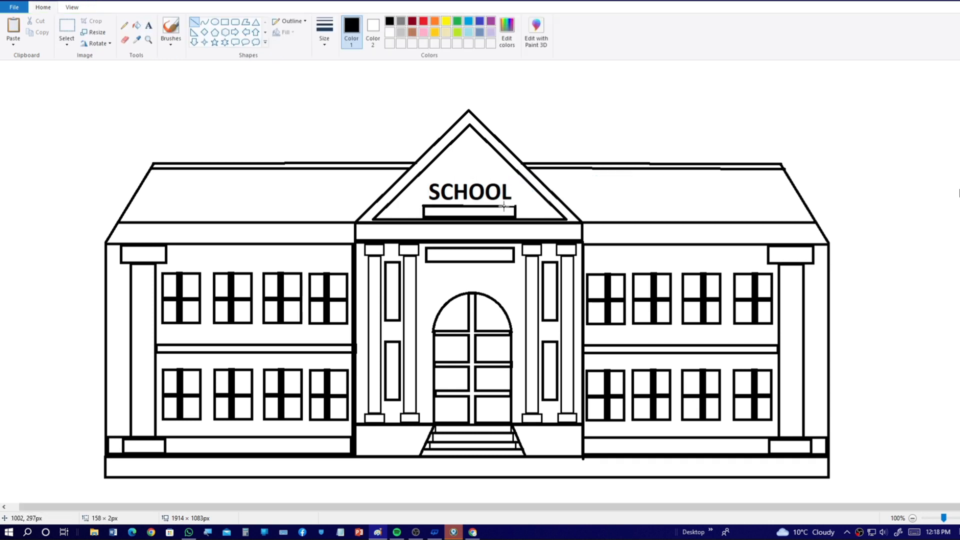
Fill the gable plaque, both wings' mid-height bands and all sections of their base strips with red
{"action": "left_click", "coordinate": [423, 20]}
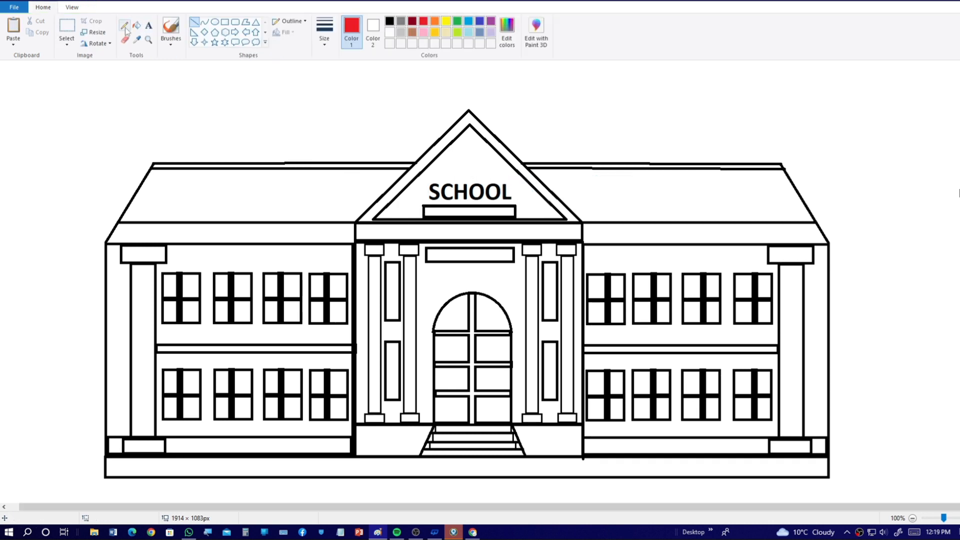
{"action": "left_click", "coordinate": [136, 25]}
{"action": "left_click", "coordinate": [469, 211]}
{"action": "left_click", "coordinate": [617, 348]}
{"action": "left_click", "coordinate": [601, 447]}
{"action": "left_click", "coordinate": [243, 445]}
{"action": "left_click", "coordinate": [200, 348]}
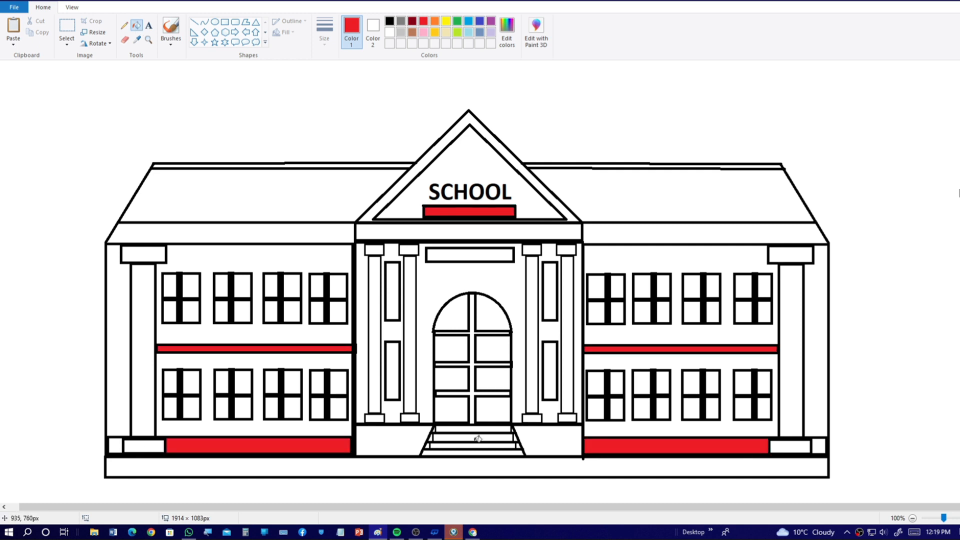
{"action": "left_click", "coordinate": [819, 446]}
{"action": "left_click", "coordinate": [114, 443]}
Fill the panes of the right wing's upper-floor windows with light turquoise
{"action": "left_click", "coordinate": [469, 32]}
{"action": "left_click", "coordinate": [597, 287]}
{"action": "left_click", "coordinate": [617, 287]}
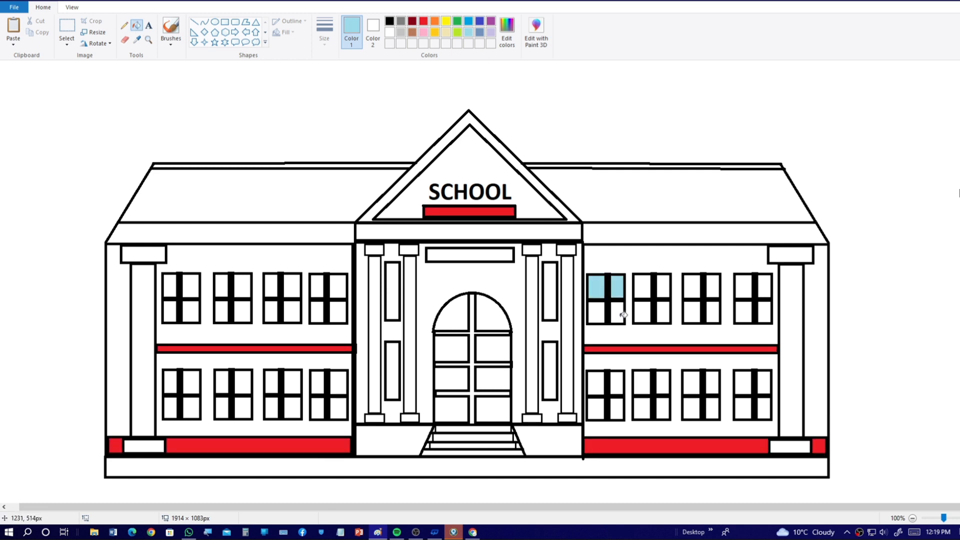
{"action": "left_click", "coordinate": [597, 312]}
{"action": "left_click", "coordinate": [643, 286]}
{"action": "left_click", "coordinate": [643, 312]}
{"action": "left_click", "coordinate": [692, 286]}
{"action": "left_click", "coordinate": [743, 312]}
Fill the panes of the right wing's lower-floor windows with light turquoise
{"action": "left_click", "coordinate": [744, 383]}
{"action": "left_click", "coordinate": [742, 407]}
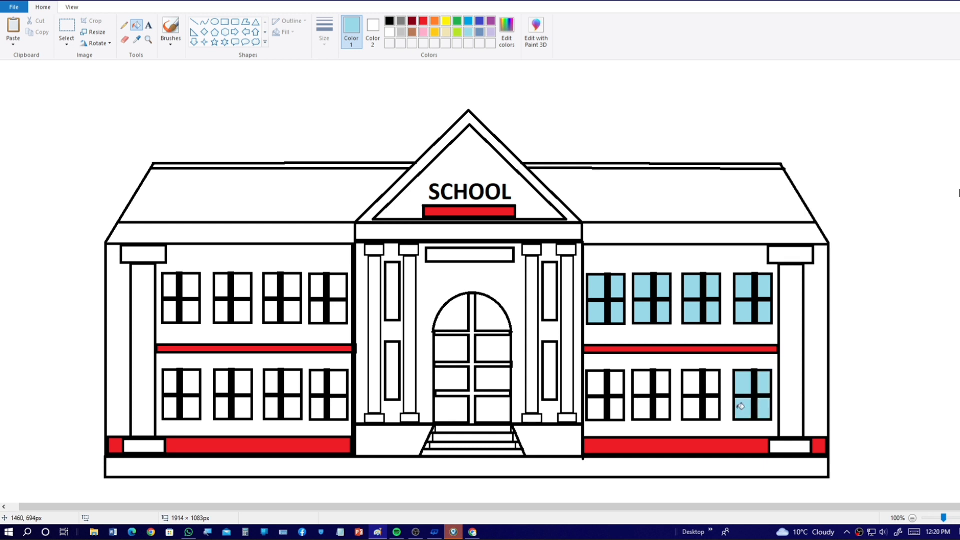
{"action": "left_click", "coordinate": [706, 383]}
{"action": "left_click", "coordinate": [693, 407]}
{"action": "left_click", "coordinate": [642, 382]}
{"action": "left_click", "coordinate": [619, 382]}
{"action": "left_click", "coordinate": [596, 383]}
{"action": "left_click", "coordinate": [620, 404]}
Fill the panes of the left wing's upper-floor windows with light turquoise
{"action": "left_click", "coordinate": [338, 287]}
{"action": "left_click", "coordinate": [318, 310]}
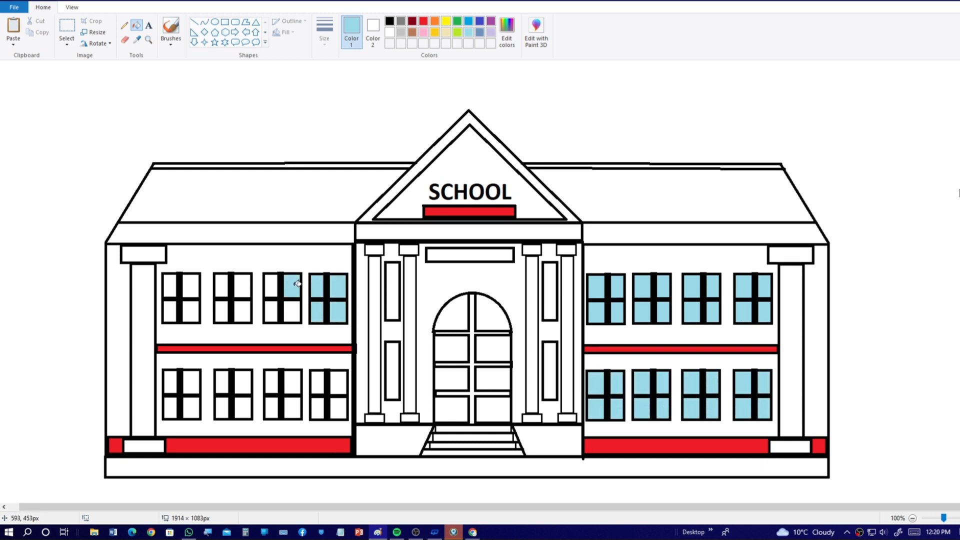
{"action": "left_click", "coordinate": [293, 287]}
{"action": "left_click", "coordinate": [272, 310]}
{"action": "left_click", "coordinate": [242, 287]}
{"action": "left_click", "coordinate": [222, 310]}
{"action": "left_click", "coordinate": [190, 286]}
Fill the panes of the left wing's lower-floor windows with light turquoise
{"action": "left_click", "coordinate": [172, 383]}
{"action": "left_click", "coordinate": [191, 382]}
{"action": "left_click", "coordinate": [173, 408]}
{"action": "left_click", "coordinate": [241, 397]}
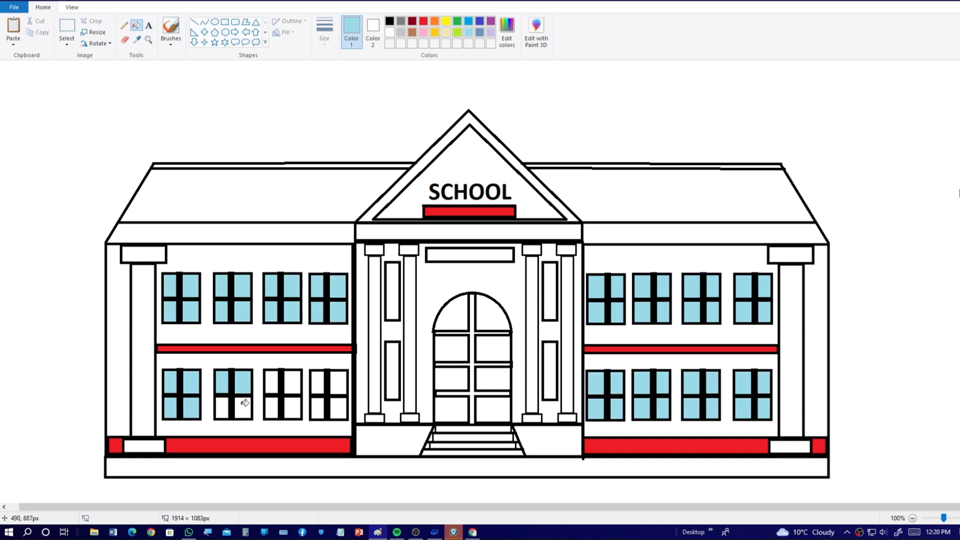
{"action": "left_click", "coordinate": [223, 395]}
{"action": "left_click", "coordinate": [272, 383]}
{"action": "left_click", "coordinate": [292, 408]}
{"action": "left_click", "coordinate": [338, 395]}
{"action": "left_click", "coordinate": [319, 408]}
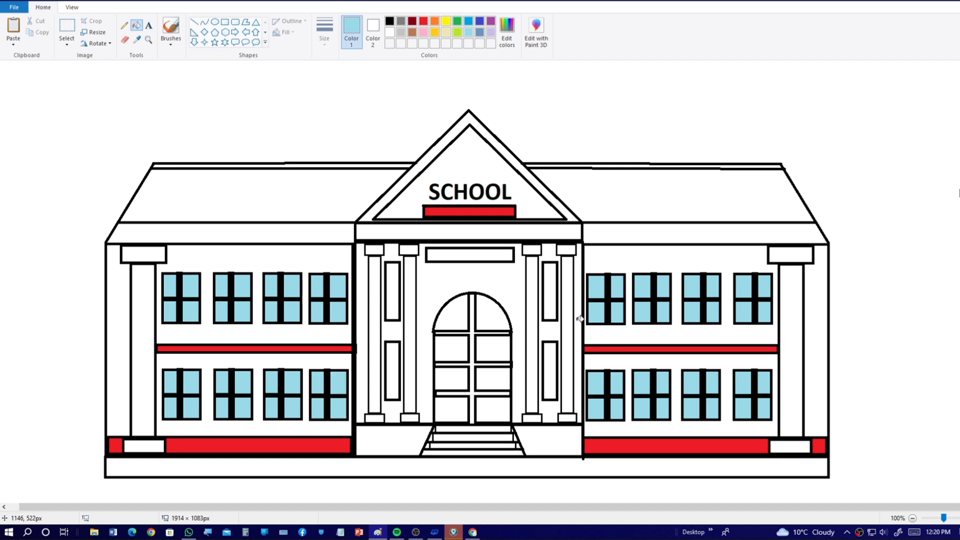
Fill the capitals and base blocks of all the columns with dark gray
{"action": "left_click", "coordinate": [400, 31]}
{"action": "left_click", "coordinate": [143, 255]}
{"action": "left_click", "coordinate": [144, 446]}
{"action": "left_click", "coordinate": [790, 254]}
{"action": "left_click", "coordinate": [408, 249]}
{"action": "left_click", "coordinate": [374, 249]}
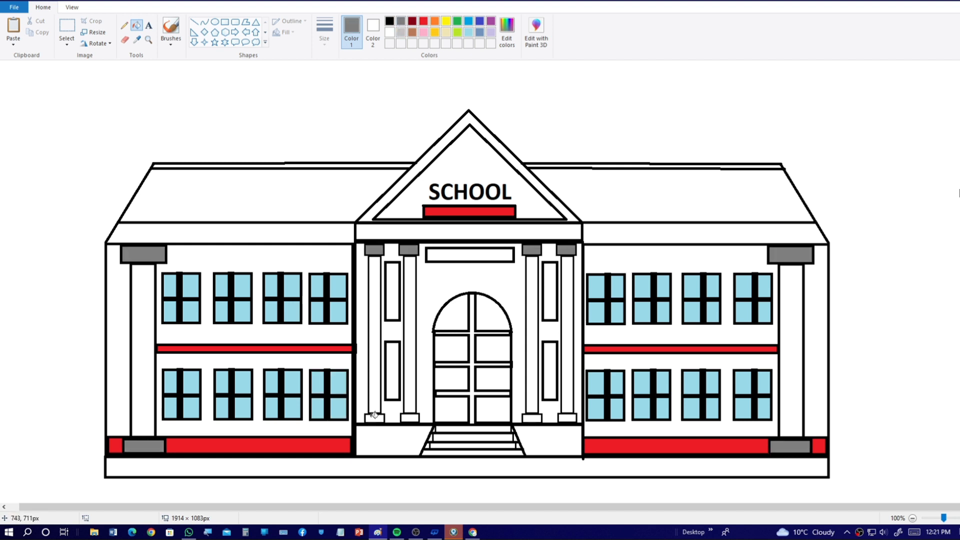
{"action": "left_click", "coordinate": [374, 417]}
{"action": "left_click", "coordinate": [410, 417]}
{"action": "left_click", "coordinate": [532, 418]}
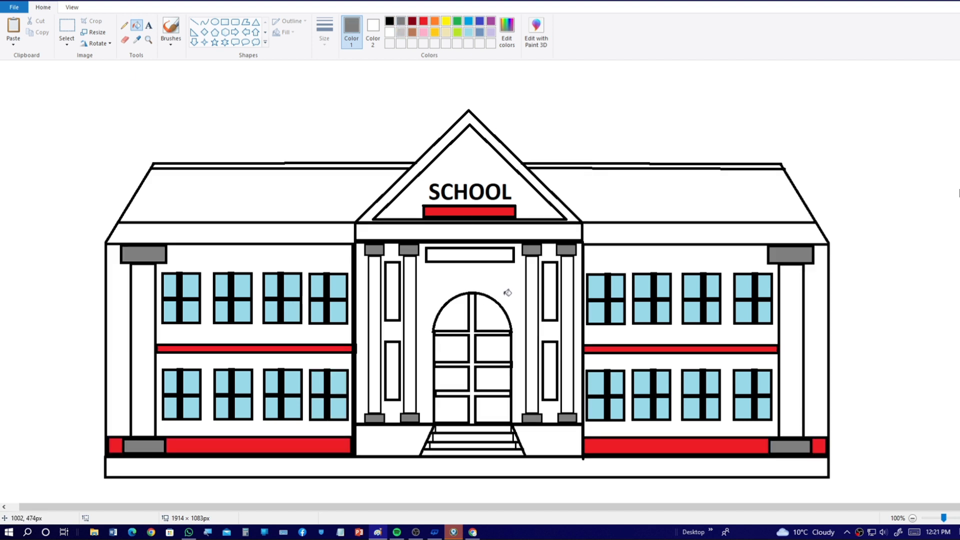
Mix a lighter custom gray and fill all six column shafts and the panel above the arched door with it
{"action": "left_click", "coordinate": [507, 32]}
{"action": "left_click_drag", "start_coordinate": [600, 239], "coordinate": [600, 233]}
{"action": "left_click", "coordinate": [395, 330]}
{"action": "left_click", "coordinate": [374, 335]}
{"action": "left_click", "coordinate": [409, 333]}
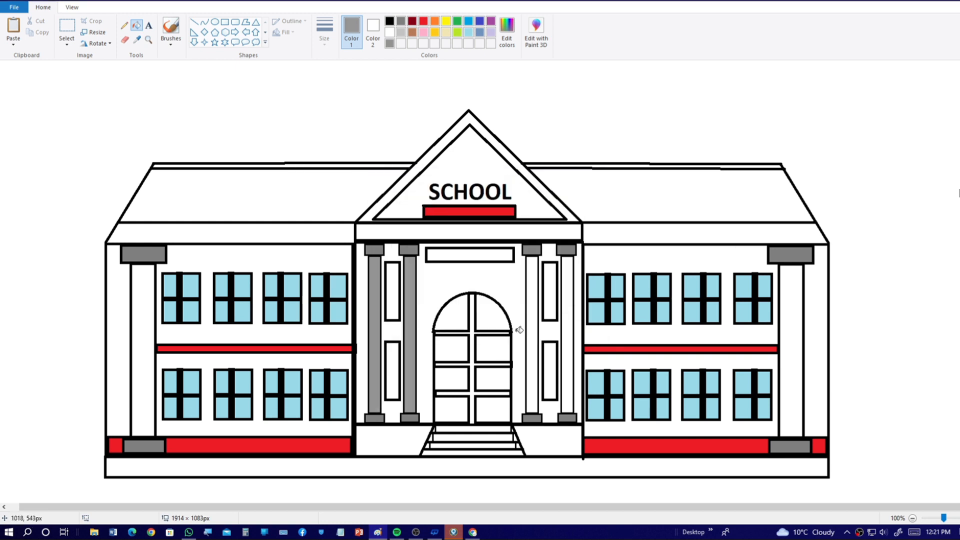
{"action": "left_click", "coordinate": [532, 331]}
{"action": "left_click", "coordinate": [568, 332]}
{"action": "left_click", "coordinate": [791, 340]}
{"action": "left_click", "coordinate": [145, 348]}
{"action": "left_click", "coordinate": [470, 255]}
Fill the four narrow windows between the central building's columns with light turquoise
{"action": "left_click", "coordinate": [468, 32]}
{"action": "left_click", "coordinate": [550, 291]}
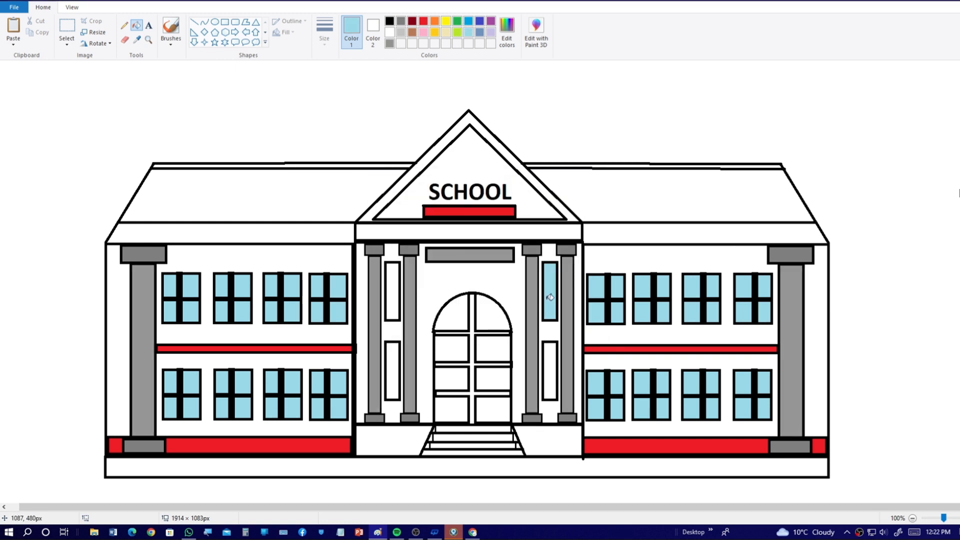
{"action": "left_click", "coordinate": [550, 370]}
{"action": "left_click", "coordinate": [393, 291]}
{"action": "left_click", "coordinate": [393, 370]}
Fill the wall areas of both wings with orange, including the outer strips beside the end columns
{"action": "left_click", "coordinate": [433, 25]}
{"action": "left_click", "coordinate": [250, 361]}
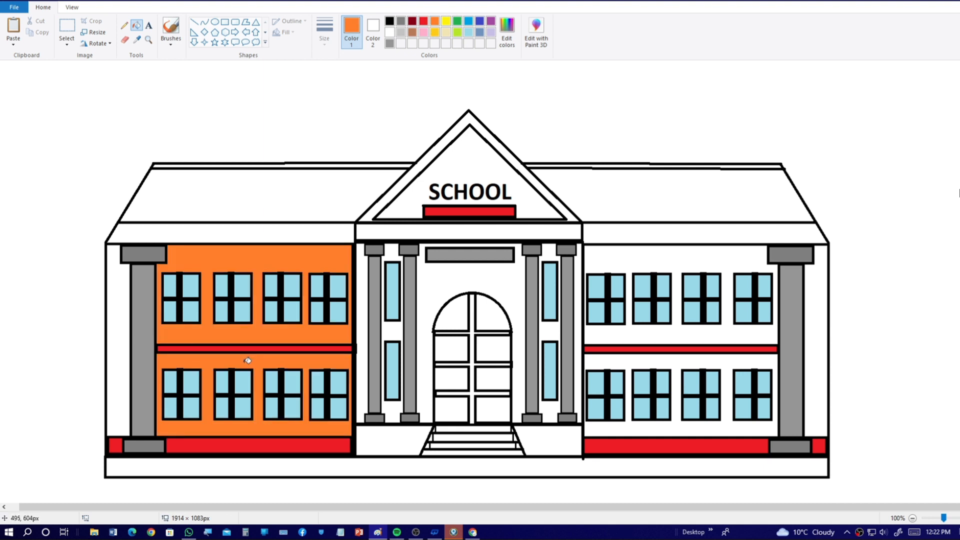
{"action": "left_click", "coordinate": [119, 340]}
{"action": "left_click", "coordinate": [645, 254]}
{"action": "left_click", "coordinate": [819, 326]}
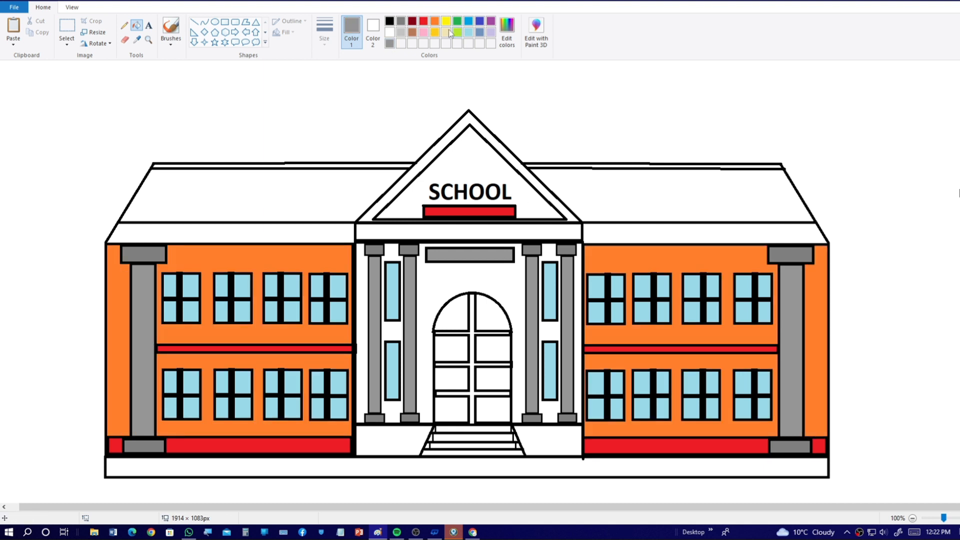
Mix a darker custom brown (RGB 150, 94, 63) and fill the eaves strips of both wings with it
{"action": "left_click", "coordinate": [412, 32]}
{"action": "left_click", "coordinate": [332, 231]}
{"action": "key", "text": "ctrl+z"}
{"action": "left_click", "coordinate": [508, 35]}
{"action": "left_click_drag", "start_coordinate": [600, 235], "coordinate": [601, 245]}
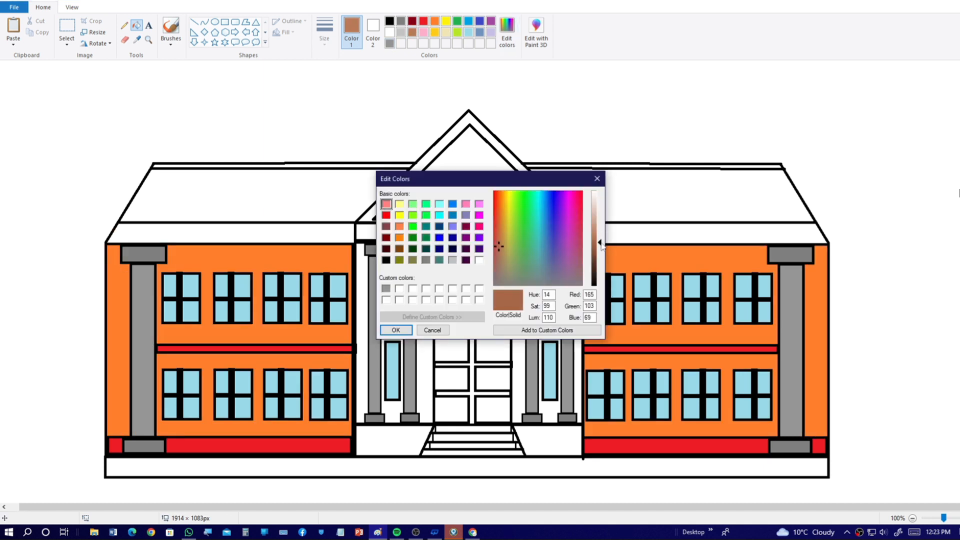
{"action": "left_click", "coordinate": [396, 330]}
{"action": "left_click", "coordinate": [231, 233]}
{"action": "left_click", "coordinate": [645, 233]}
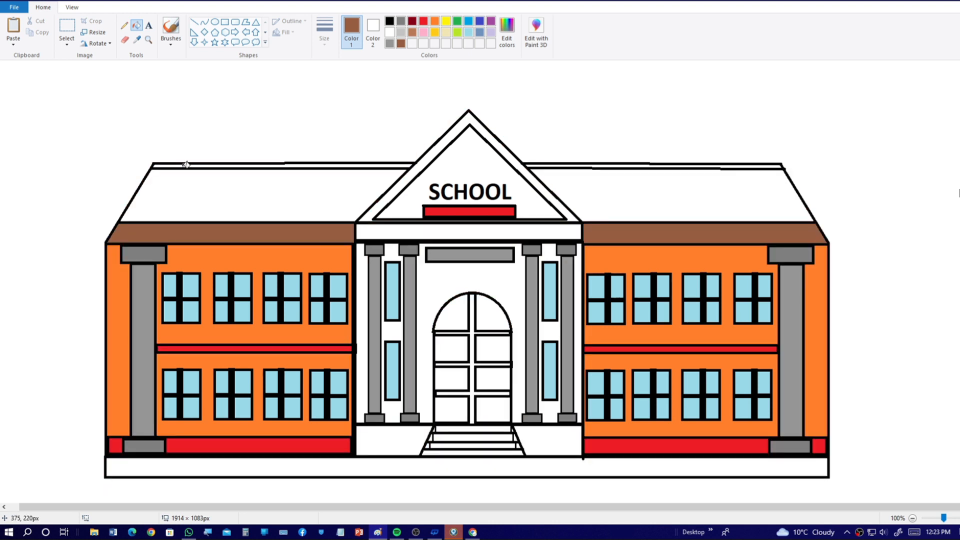
Fill both roof ridge strips, the foundation slab and the platform on either side of the staircase with the custom brown
{"action": "left_click", "coordinate": [186, 165]}
{"action": "left_click", "coordinate": [578, 163]}
{"action": "left_click", "coordinate": [553, 466]}
{"action": "left_click", "coordinate": [550, 440]}
{"action": "left_click", "coordinate": [395, 440]}
Mix a darker custom brown than the eaves color and fill the gable frame and the beam beneath it
{"action": "left_click", "coordinate": [506, 32]}
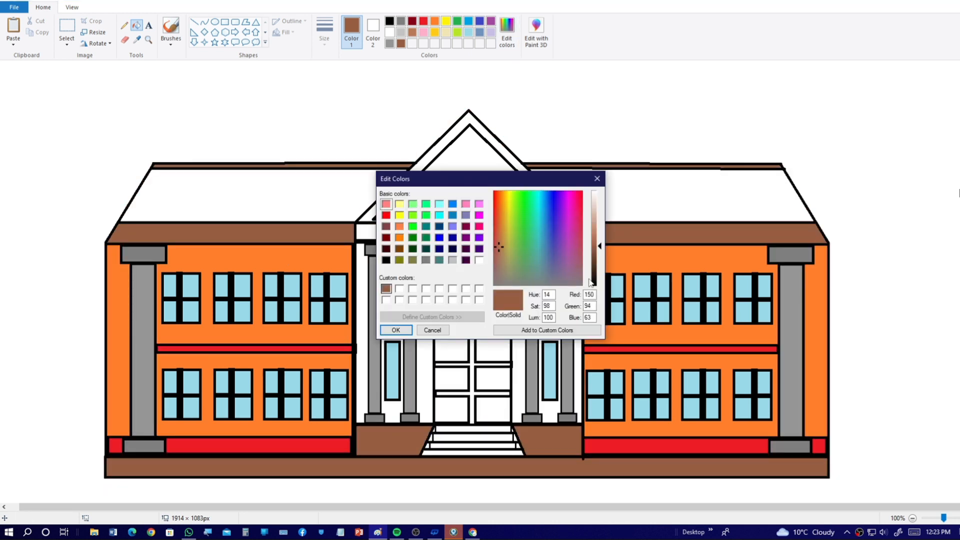
{"action": "left_click", "coordinate": [599, 257]}
{"action": "left_click", "coordinate": [547, 330]}
{"action": "left_click", "coordinate": [395, 330]}
{"action": "left_click", "coordinate": [550, 232]}
{"action": "left_click", "coordinate": [569, 215]}
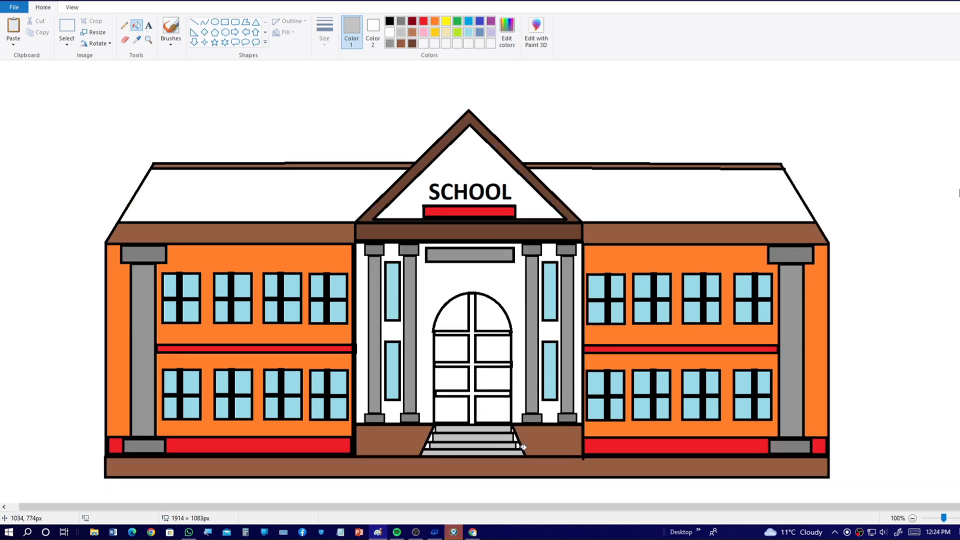
Fill both wing roofs with light gray and all wall areas of the central building with gold
{"action": "left_click", "coordinate": [300, 218]}
{"action": "left_click", "coordinate": [629, 192]}
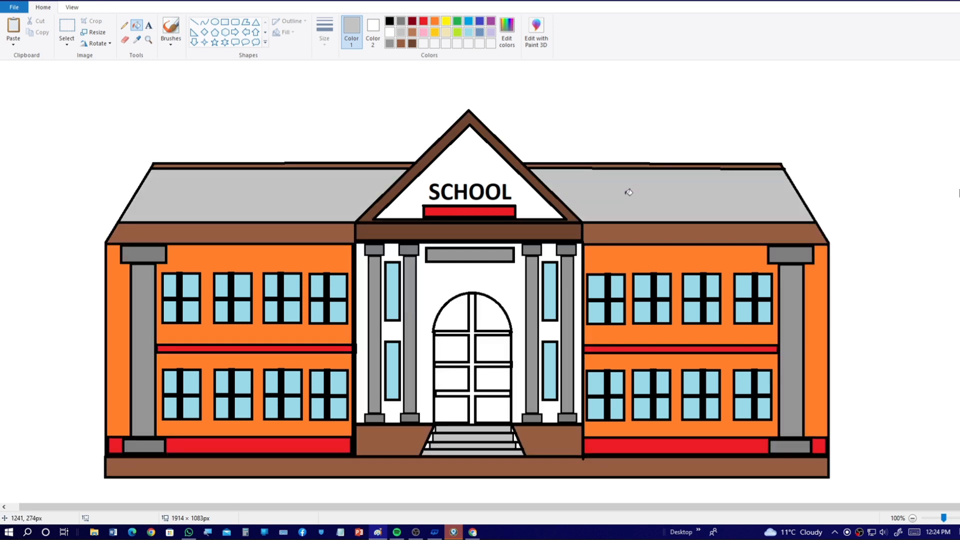
{"action": "left_click", "coordinate": [434, 32]}
{"action": "left_click", "coordinate": [465, 286]}
{"action": "left_click", "coordinate": [392, 331]}
{"action": "left_click", "coordinate": [362, 335]}
{"action": "left_click", "coordinate": [549, 331]}
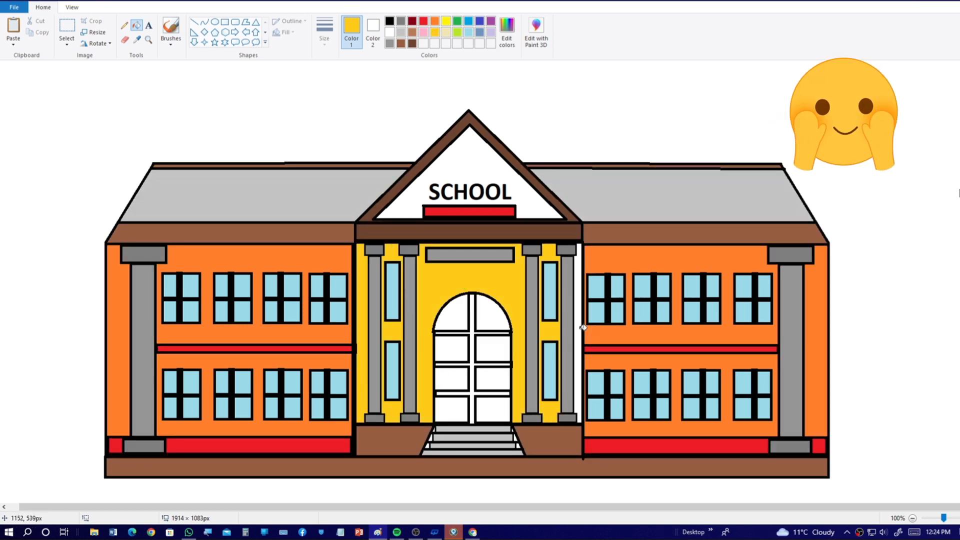
{"action": "left_click", "coordinate": [579, 329]}
Fill all the panes of the arched double door with light turquoise
{"action": "left_click", "coordinate": [468, 32]}
{"action": "left_click", "coordinate": [453, 315]}
{"action": "left_click", "coordinate": [491, 315]}
{"action": "left_click", "coordinate": [489, 347]}
{"action": "left_click", "coordinate": [452, 381]}
{"action": "left_click", "coordinate": [494, 380]}
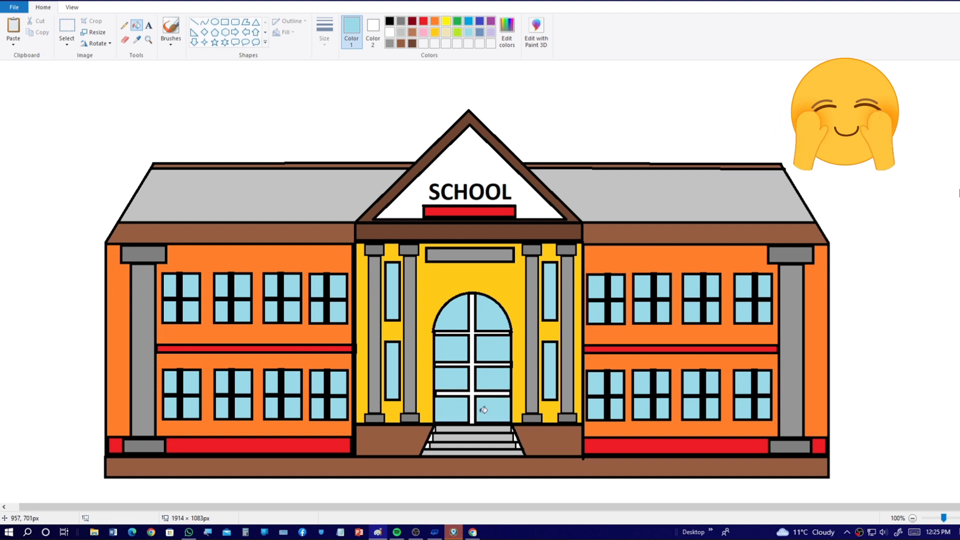
{"action": "left_click", "coordinate": [453, 409]}
{"action": "left_click", "coordinate": [493, 409]}
Draw a small black-outlined circle above the SCHOOL lettering in the gable and fill it with light yellow
{"action": "left_click", "coordinate": [389, 21]}
{"action": "left_click", "coordinate": [215, 21]}
{"action": "left_click_drag", "start_coordinate": [457, 149], "coordinate": [483, 177]}
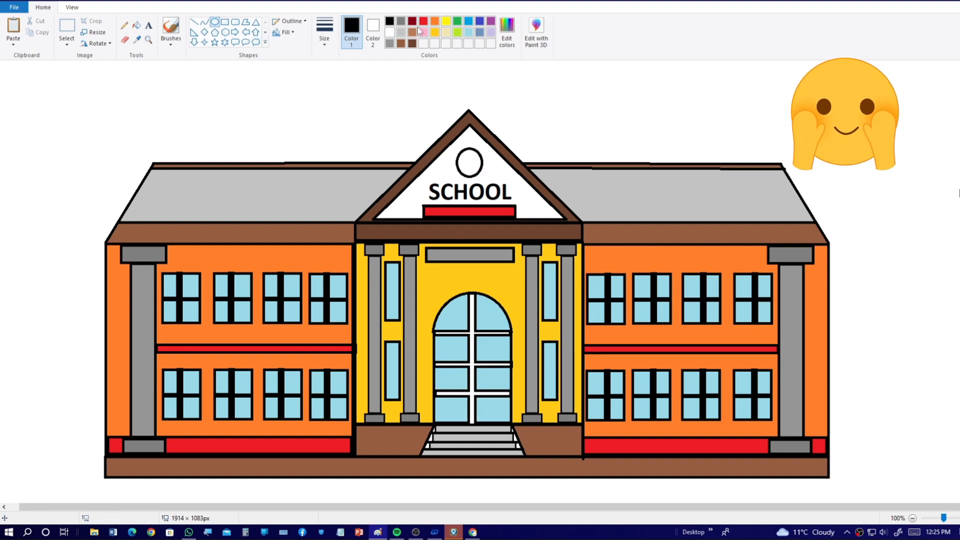
{"action": "left_click", "coordinate": [136, 25]}
{"action": "left_click", "coordinate": [445, 32]}
{"action": "left_click", "coordinate": [469, 162]}
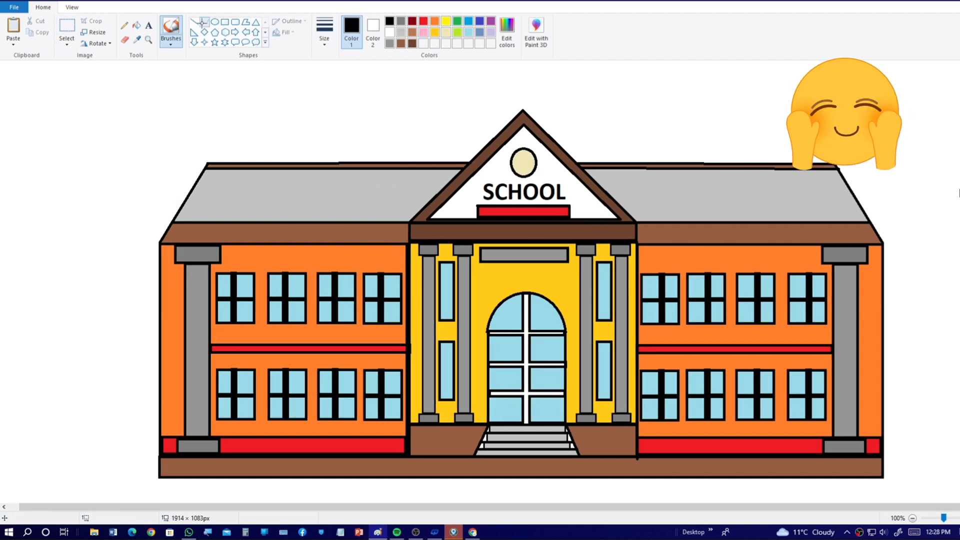
Draw a curved black trunk edge left of the building and place a horizontally flipped copy opposite it
{"action": "left_click_drag", "start_coordinate": [8, 205], "coordinate": [52, 502]}
{"action": "left_click_drag", "start_coordinate": [8, 302], "coordinate": [66, 501]}
{"action": "left_click", "coordinate": [66, 29]}
{"action": "left_click", "coordinate": [37, 32]}
{"action": "left_click", "coordinate": [13, 43]}
{"action": "left_click", "coordinate": [19, 57]}
{"action": "left_click_drag", "start_coordinate": [31, 172], "coordinate": [111, 309]}
{"action": "left_click", "coordinate": [98, 43]}
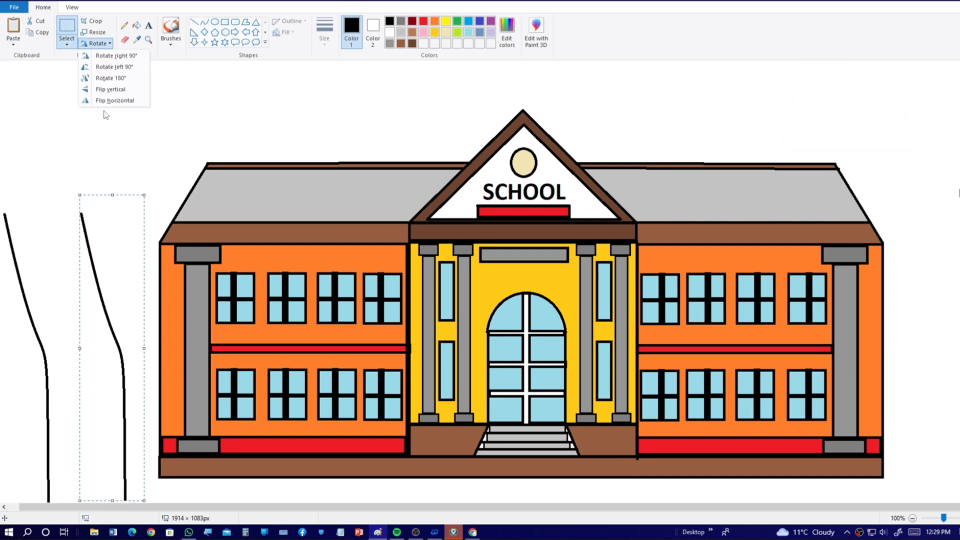
{"action": "left_click", "coordinate": [105, 102]}
Draw two straight lines meeting in a V between the trunk edges to form the tree's fork
{"action": "left_click", "coordinate": [194, 22]}
{"action": "left_click_drag", "start_coordinate": [16, 207], "coordinate": [64, 349]}
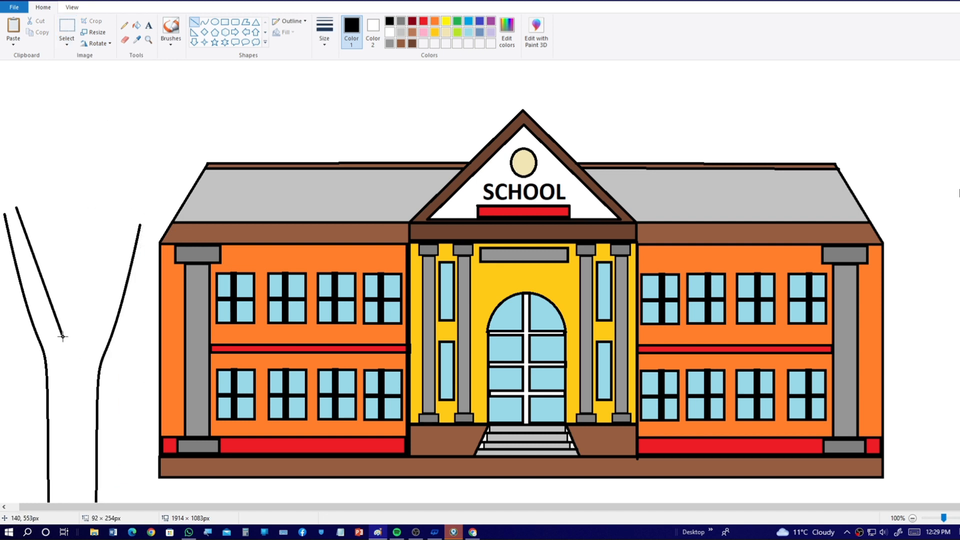
{"action": "left_click_drag", "start_coordinate": [109, 222], "coordinate": [64, 349]}
Move the school building to the right and shift the tree outline slightly right to make room for foliage
{"action": "left_click", "coordinate": [67, 29]}
{"action": "left_click_drag", "start_coordinate": [146, 75], "coordinate": [917, 422]}
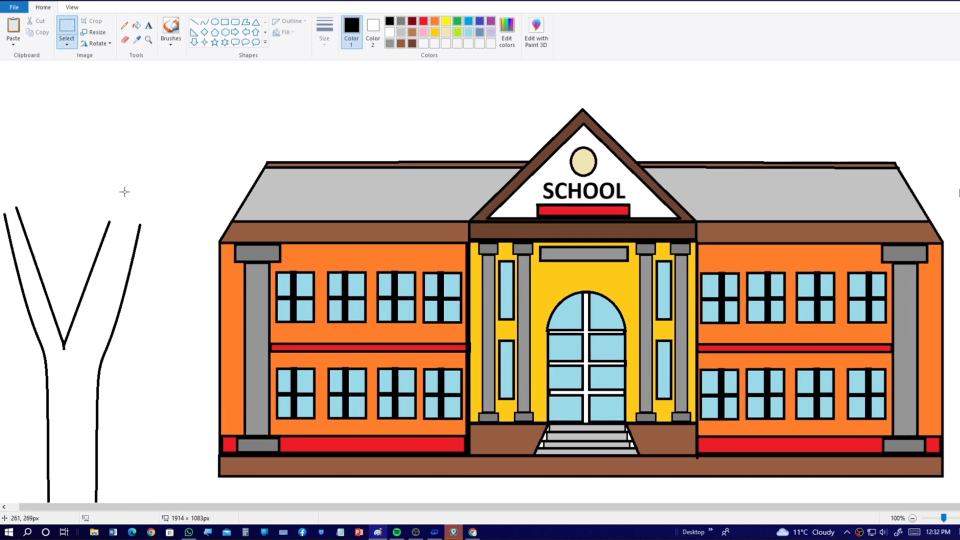
{"action": "left_click_drag", "start_coordinate": [1, 169], "coordinate": [100, 264]}
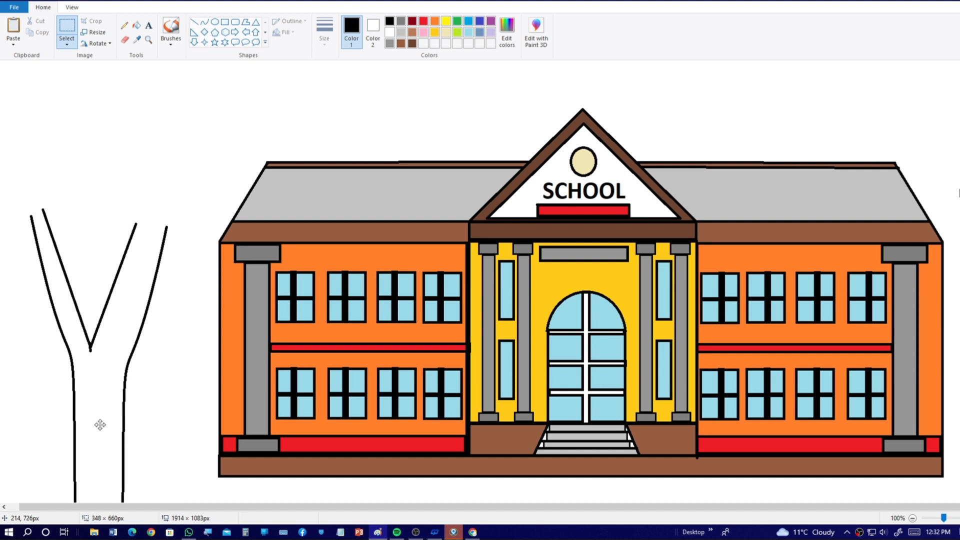
Draw a cloud callout about 213 × 185 px over the tips of the tree's right branch
{"action": "left_click", "coordinate": [255, 42]}
{"action": "left_click_drag", "start_coordinate": [106, 165], "coordinate": [217, 259]}
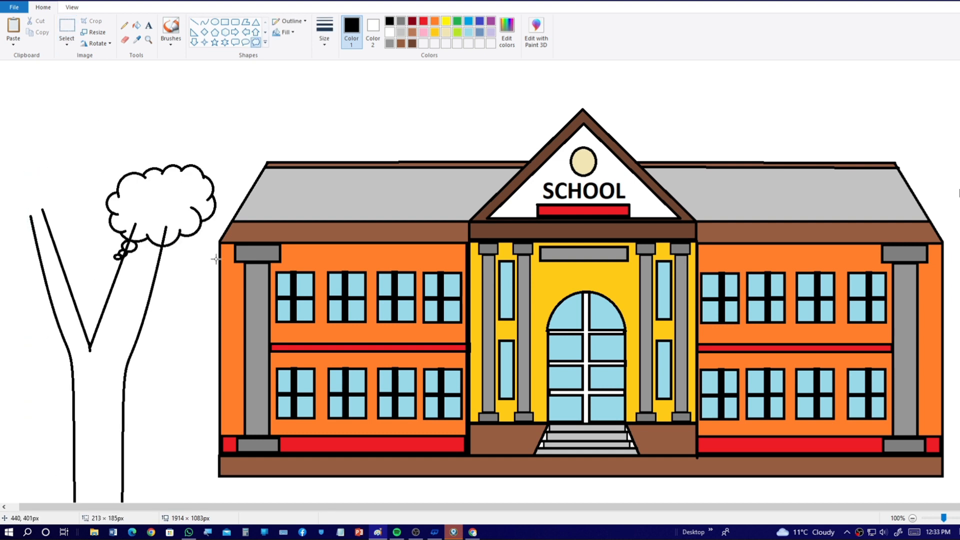
{"action": "left_click_drag", "start_coordinate": [125, 217], "coordinate": [122, 217]}
Erase the cloud's tail bubbles and the right branch lines that run inside the cloud
{"action": "left_click", "coordinate": [129, 70]}
{"action": "left_click", "coordinate": [125, 40]}
{"action": "key", "text": "ctrl+Page_Up"}
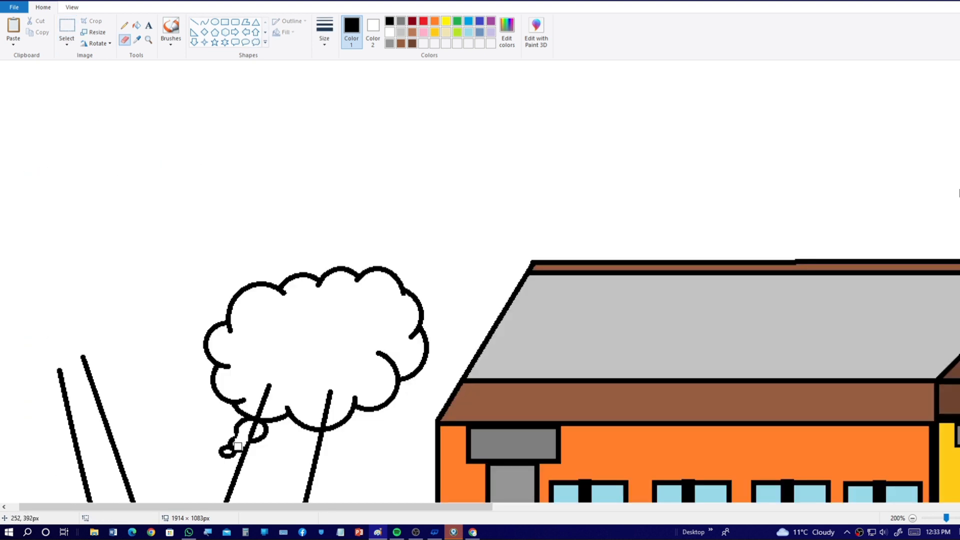
{"action": "mouse_move", "coordinate": [239, 446]}
{"action": "left_mouse_down"}
{"action": "mouse_move", "coordinate": [229, 425]}
{"action": "mouse_move", "coordinate": [230, 454]}
{"action": "mouse_move", "coordinate": [257, 449]}
{"action": "mouse_move", "coordinate": [261, 407]}
{"action": "left_mouse_up"}
{"action": "left_click_drag", "start_coordinate": [331, 391], "coordinate": [324, 418]}
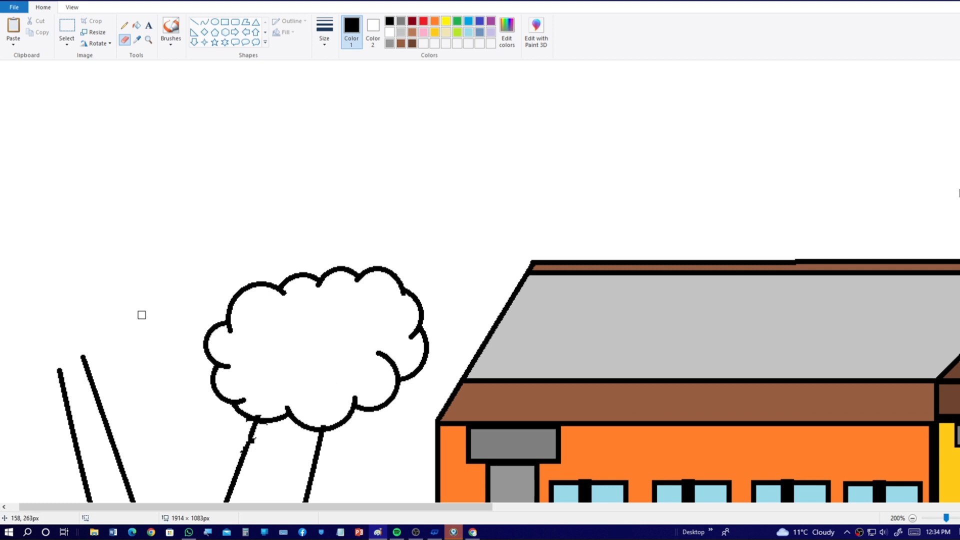
Paste copies of the cloud over the left branch and above the middle, and erase the left branch lines inside the foliage
{"action": "left_click", "coordinate": [67, 41]}
{"action": "left_click_drag", "start_coordinate": [152, 216], "coordinate": [431, 433]}
{"action": "left_click", "coordinate": [42, 33]}
{"action": "left_click", "coordinate": [13, 42]}
{"action": "left_click", "coordinate": [26, 54]}
{"action": "left_click_drag", "start_coordinate": [113, 199], "coordinate": [60, 352]}
{"action": "left_click", "coordinate": [912, 518]}
{"action": "left_click_drag", "start_coordinate": [112, 150], "coordinate": [89, 161]}
{"action": "left_click", "coordinate": [14, 42]}
{"action": "left_click", "coordinate": [26, 55]}
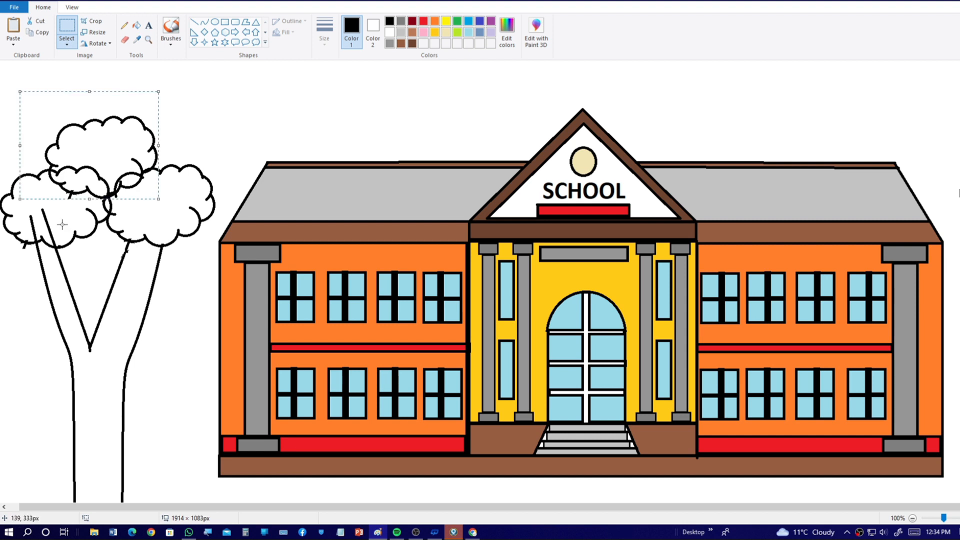
{"action": "left_click", "coordinate": [62, 225]}
{"action": "left_click", "coordinate": [125, 40]}
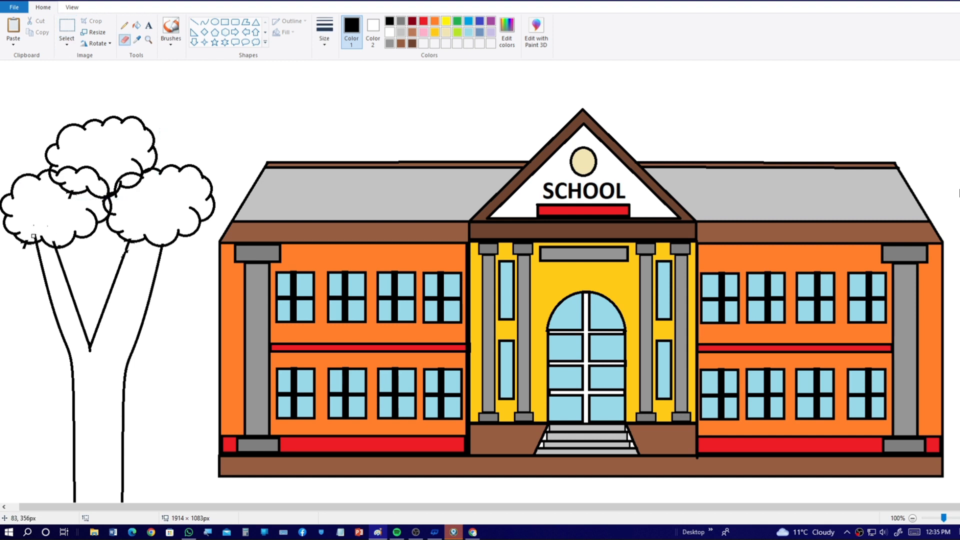
Paste two more cloud copies beneath the left and right clouds to form the lower foliage
{"action": "left_click", "coordinate": [14, 43]}
{"action": "left_click", "coordinate": [27, 55]}
{"action": "left_click_drag", "start_coordinate": [50, 112], "coordinate": [48, 256]}
{"action": "left_click", "coordinate": [14, 43]}
{"action": "left_click", "coordinate": [31, 59]}
{"action": "left_click_drag", "start_coordinate": [50, 113], "coordinate": [139, 274]}
{"action": "left_click", "coordinate": [94, 95]}
Erase the outlines of the neighboring clouds that overlap the inside of the top cloud
{"action": "left_click", "coordinate": [954, 518]}
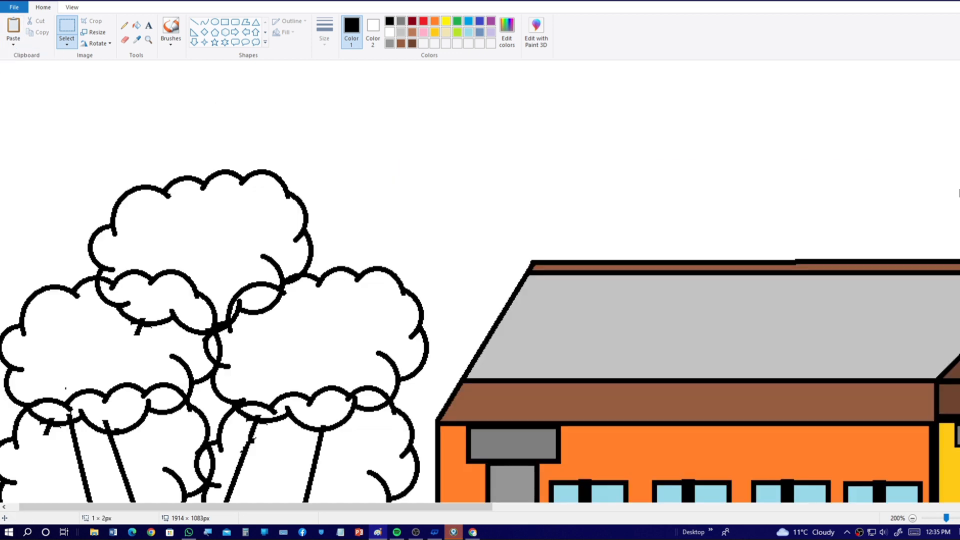
{"action": "scroll", "coordinate": [480, 281], "scroll_direction": "down", "scroll_amount": 2}
{"action": "left_click_drag", "start_coordinate": [330, 507], "coordinate": [316, 507]}
{"action": "left_click", "coordinate": [124, 39]}
{"action": "mouse_move", "coordinate": [150, 201]}
{"action": "left_mouse_down"}
{"action": "mouse_move", "coordinate": [221, 229]}
{"action": "mouse_move", "coordinate": [286, 212]}
{"action": "left_mouse_up"}
{"action": "left_click_drag", "start_coordinate": [248, 239], "coordinate": [128, 211]}
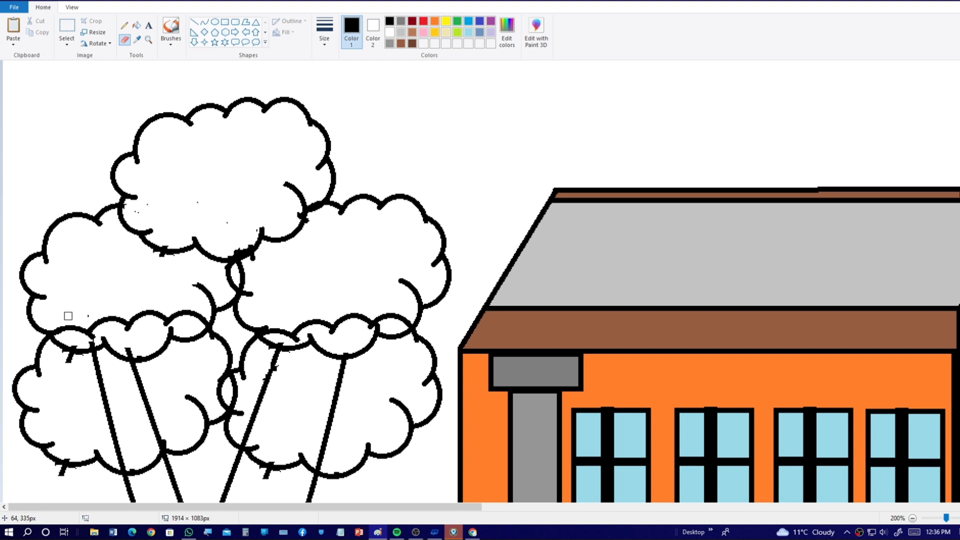
Erase the overlapping outlines and branch lines inside the two middle clouds and the lower left cloud
{"action": "mouse_move", "coordinate": [68, 316]}
{"action": "left_mouse_down"}
{"action": "mouse_move", "coordinate": [159, 320]}
{"action": "mouse_move", "coordinate": [186, 288]}
{"action": "mouse_move", "coordinate": [201, 319]}
{"action": "mouse_move", "coordinate": [90, 336]}
{"action": "left_mouse_up"}
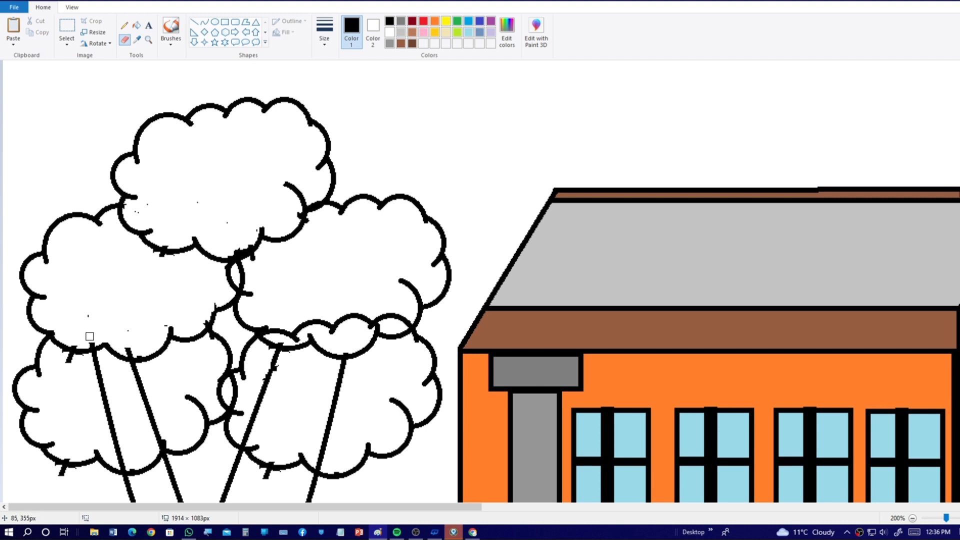
{"action": "key", "text": "ctrl+z"}
{"action": "mouse_move", "coordinate": [202, 322]}
{"action": "left_mouse_down"}
{"action": "mouse_move", "coordinate": [193, 279]}
{"action": "mouse_move", "coordinate": [209, 285]}
{"action": "mouse_move", "coordinate": [200, 313]}
{"action": "mouse_move", "coordinate": [94, 323]}
{"action": "left_mouse_up"}
{"action": "mouse_move", "coordinate": [153, 256]}
{"action": "left_mouse_down"}
{"action": "mouse_move", "coordinate": [231, 285]}
{"action": "mouse_move", "coordinate": [253, 258]}
{"action": "mouse_move", "coordinate": [245, 302]}
{"action": "mouse_move", "coordinate": [250, 293]}
{"action": "mouse_move", "coordinate": [399, 321]}
{"action": "mouse_move", "coordinate": [335, 330]}
{"action": "mouse_move", "coordinate": [317, 322]}
{"action": "mouse_move", "coordinate": [367, 323]}
{"action": "mouse_move", "coordinate": [290, 339]}
{"action": "mouse_move", "coordinate": [261, 328]}
{"action": "mouse_move", "coordinate": [263, 318]}
{"action": "mouse_move", "coordinate": [210, 411]}
{"action": "mouse_move", "coordinate": [140, 399]}
{"action": "mouse_move", "coordinate": [163, 393]}
{"action": "mouse_move", "coordinate": [109, 424]}
{"action": "mouse_move", "coordinate": [174, 426]}
{"action": "mouse_move", "coordinate": [115, 458]}
{"action": "mouse_move", "coordinate": [121, 443]}
{"action": "mouse_move", "coordinate": [95, 358]}
{"action": "mouse_move", "coordinate": [140, 368]}
{"action": "left_mouse_up"}
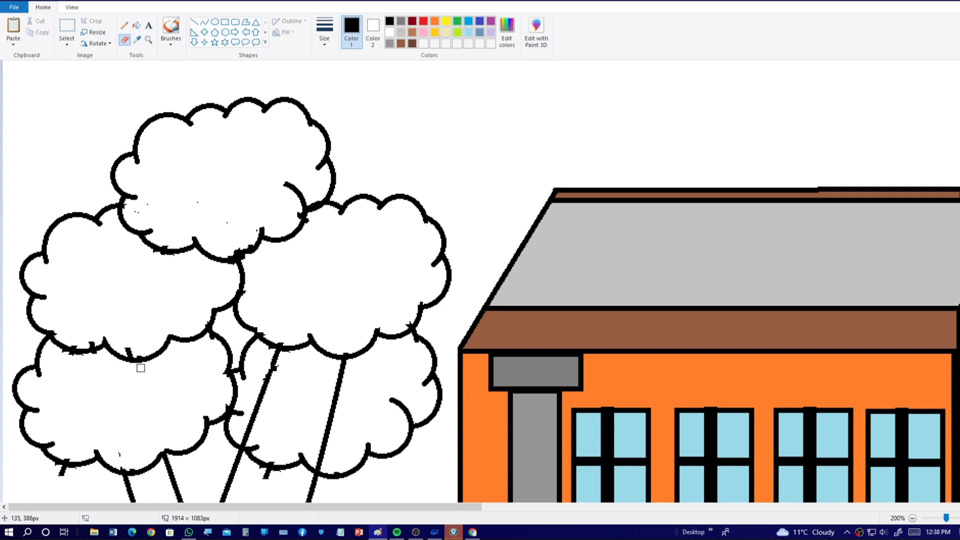
Erase the branch lines inside the lower right cloud and the stray marks below the foliage and trunk
{"action": "mouse_move", "coordinate": [276, 352]}
{"action": "left_mouse_down"}
{"action": "mouse_move", "coordinate": [258, 415]}
{"action": "mouse_move", "coordinate": [273, 423]}
{"action": "left_mouse_up"}
{"action": "mouse_move", "coordinate": [245, 387]}
{"action": "left_mouse_down"}
{"action": "mouse_move", "coordinate": [320, 381]}
{"action": "mouse_move", "coordinate": [345, 364]}
{"action": "mouse_move", "coordinate": [320, 461]}
{"action": "left_mouse_up"}
{"action": "left_click", "coordinate": [246, 440]}
{"action": "left_click", "coordinate": [63, 476]}
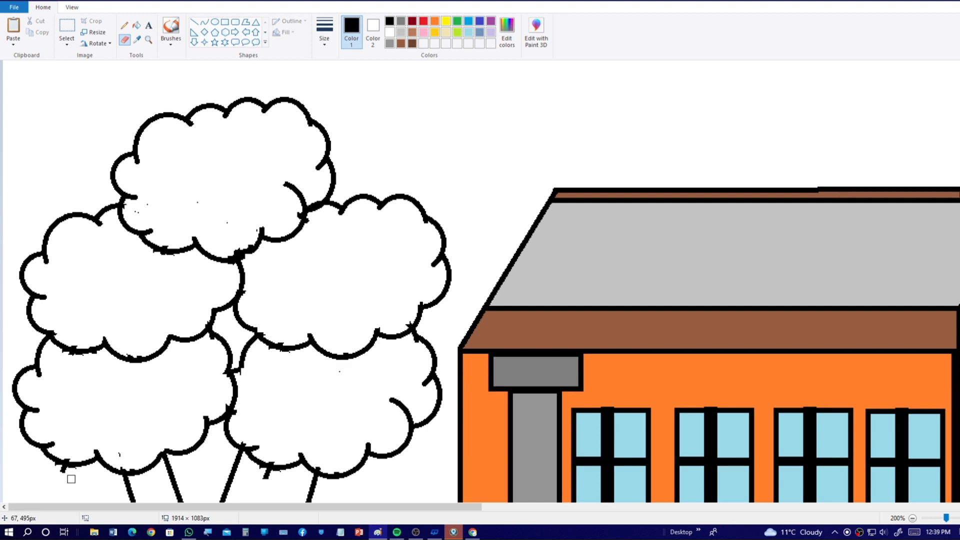
{"action": "scroll", "coordinate": [268, 417], "scroll_direction": "down", "scroll_amount": 1, "text": "ctrl"}
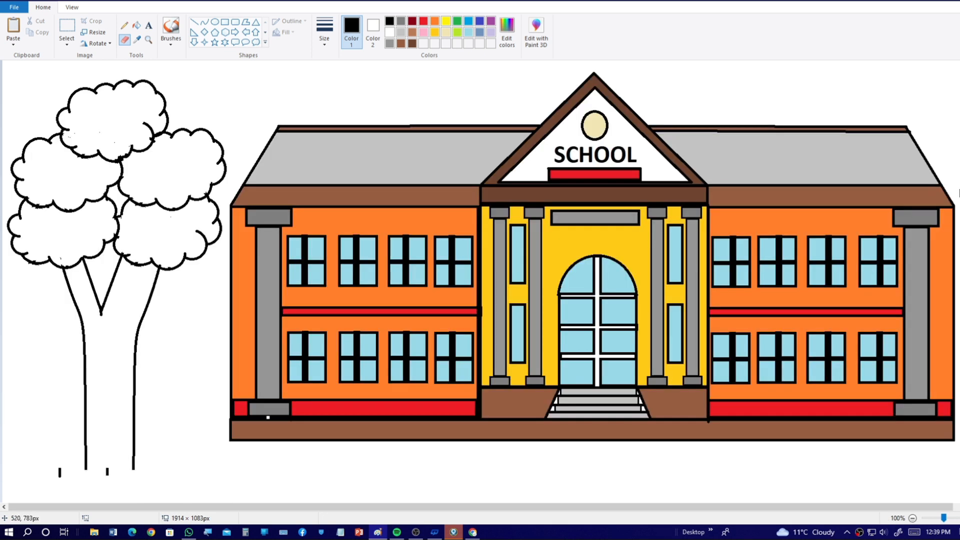
{"action": "left_click_drag", "start_coordinate": [60, 473], "coordinate": [107, 472]}
Mix a custom dark green from the standard green and fill all the foliage clouds with it
{"action": "left_click", "coordinate": [124, 25]}
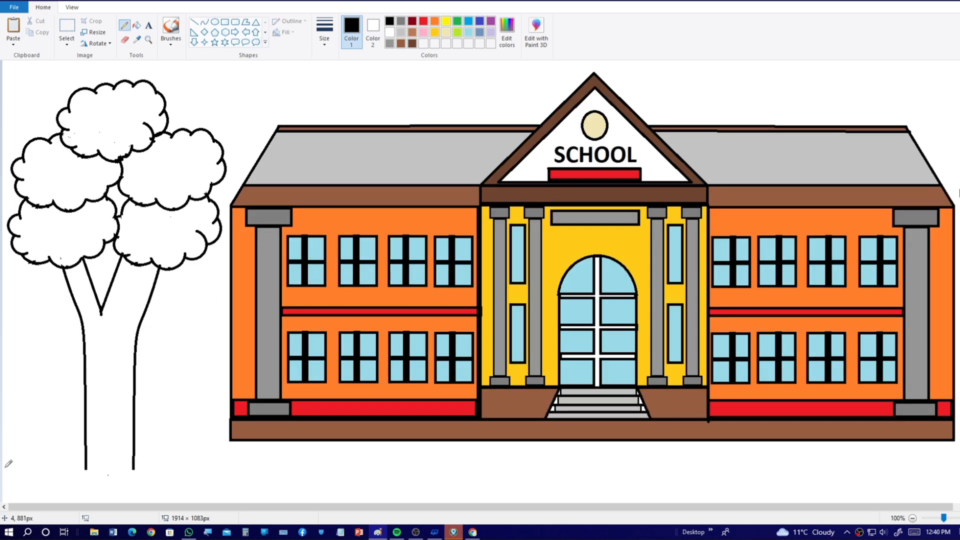
{"action": "left_click", "coordinate": [457, 21]}
{"action": "left_click", "coordinate": [506, 33]}
{"action": "left_click_drag", "start_coordinate": [600, 245], "coordinate": [599, 264]}
{"action": "left_click", "coordinate": [395, 328]}
{"action": "left_click", "coordinate": [136, 25]}
{"action": "left_click", "coordinate": [86, 126]}
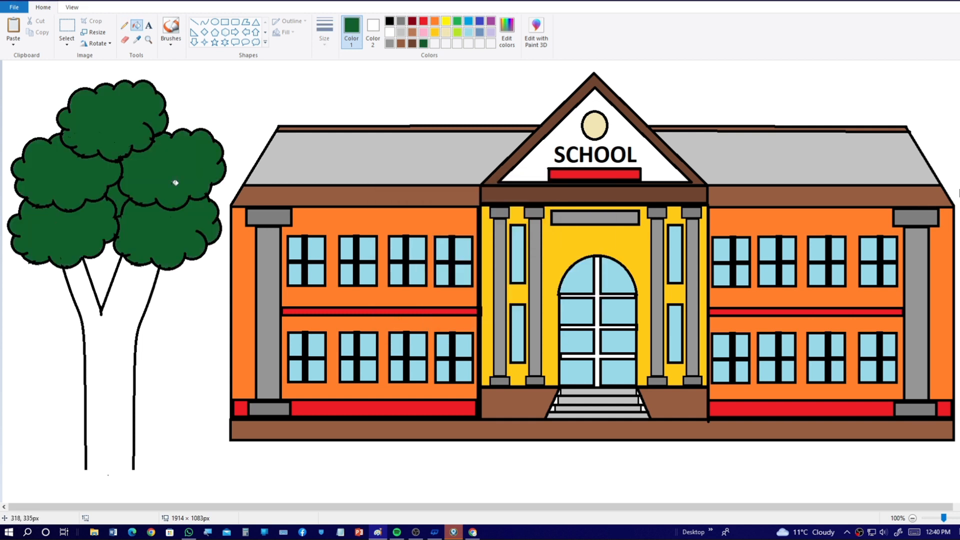
Draw a wide black cloud callout about 444 × 136 px and position it around the trunk's base
{"action": "left_click", "coordinate": [412, 21]}
{"action": "left_click", "coordinate": [389, 21]}
{"action": "left_click", "coordinate": [67, 28]}
{"action": "left_click", "coordinate": [255, 43]}
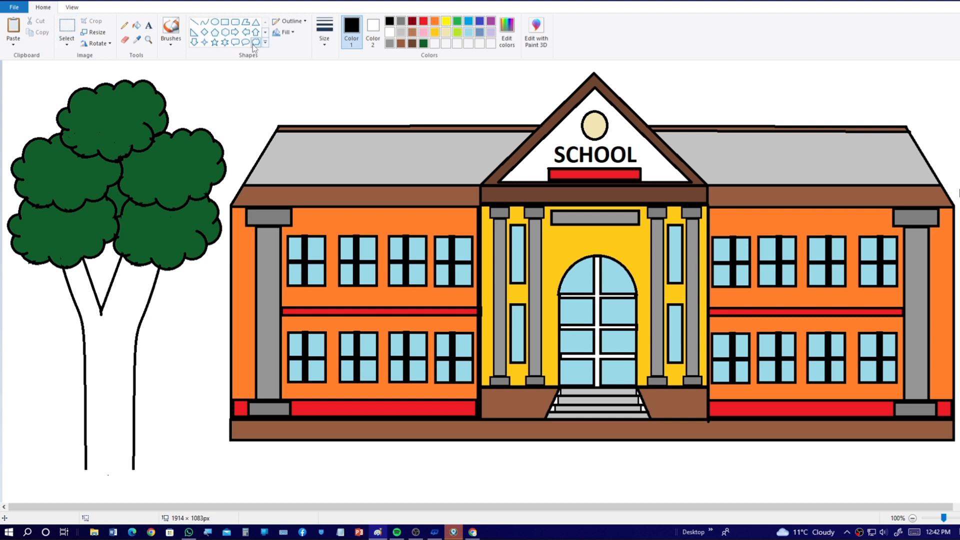
{"action": "left_click_drag", "start_coordinate": [19, 438], "coordinate": [245, 506]}
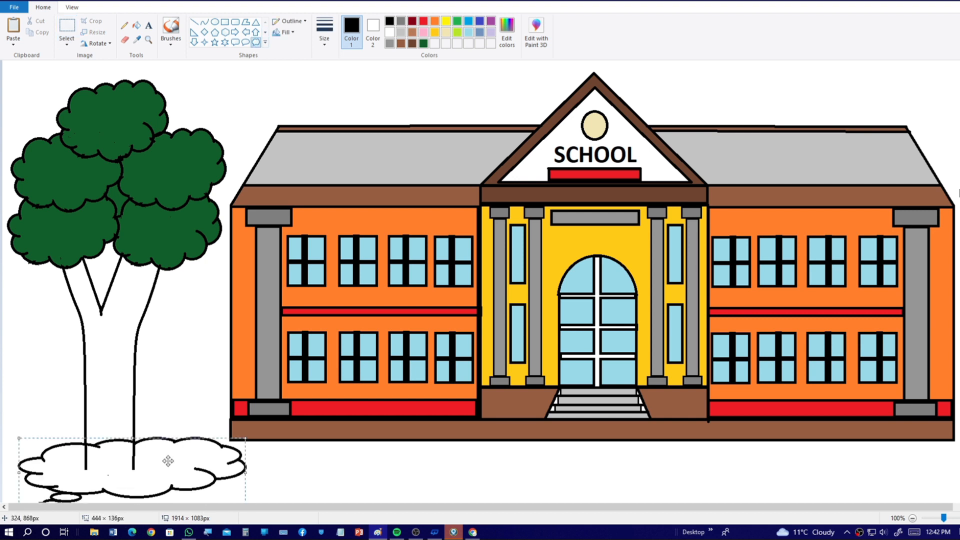
{"action": "left_click_drag", "start_coordinate": [167, 459], "coordinate": [153, 449]}
{"action": "left_click_drag", "start_coordinate": [230, 461], "coordinate": [235, 461]}
Erase the ends of both trunk lines inside the ground cloud
{"action": "left_click", "coordinate": [124, 40]}
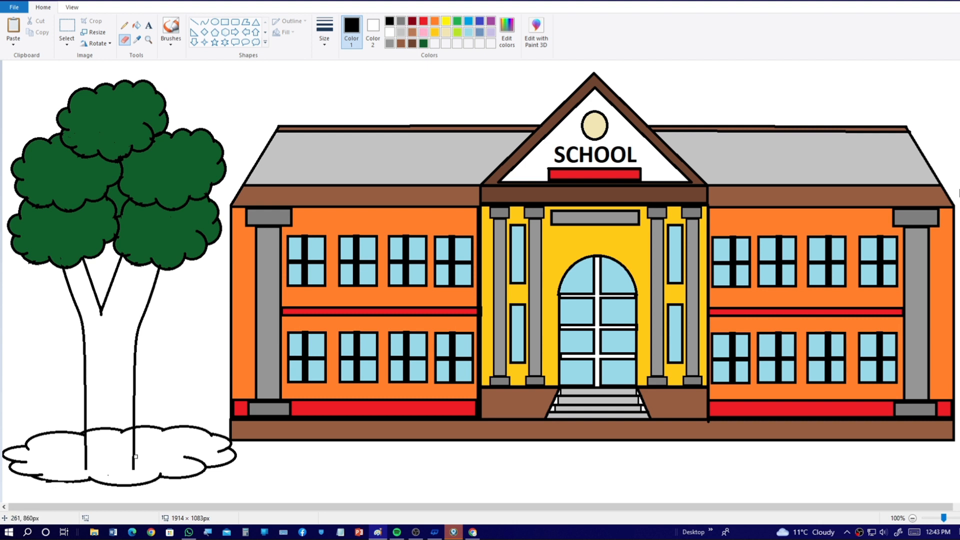
{"action": "key", "text": "ctrl+z"}
{"action": "left_click", "coordinate": [957, 519]}
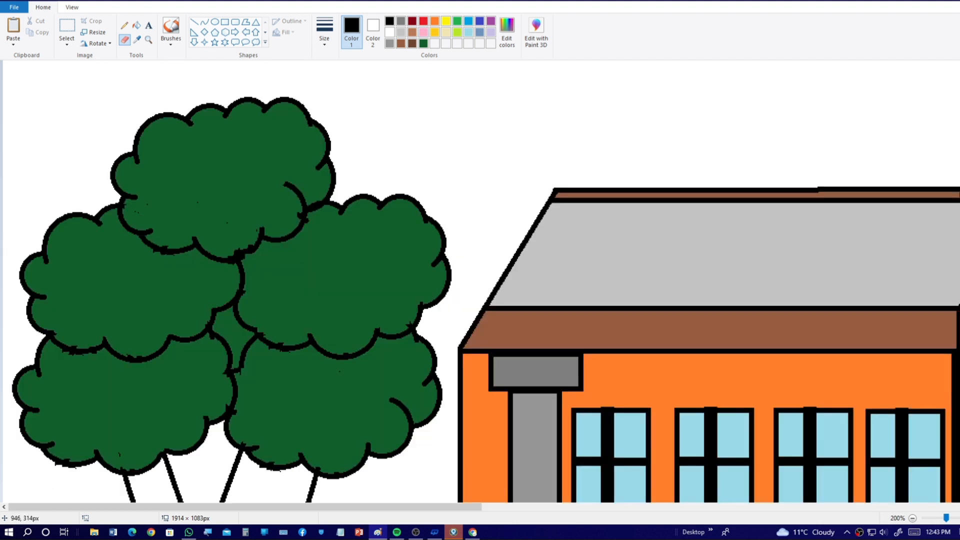
{"action": "scroll", "coordinate": [839, 487], "scroll_direction": "down", "scroll_amount": 3}
{"action": "left_click_drag", "start_coordinate": [262, 416], "coordinate": [264, 372]}
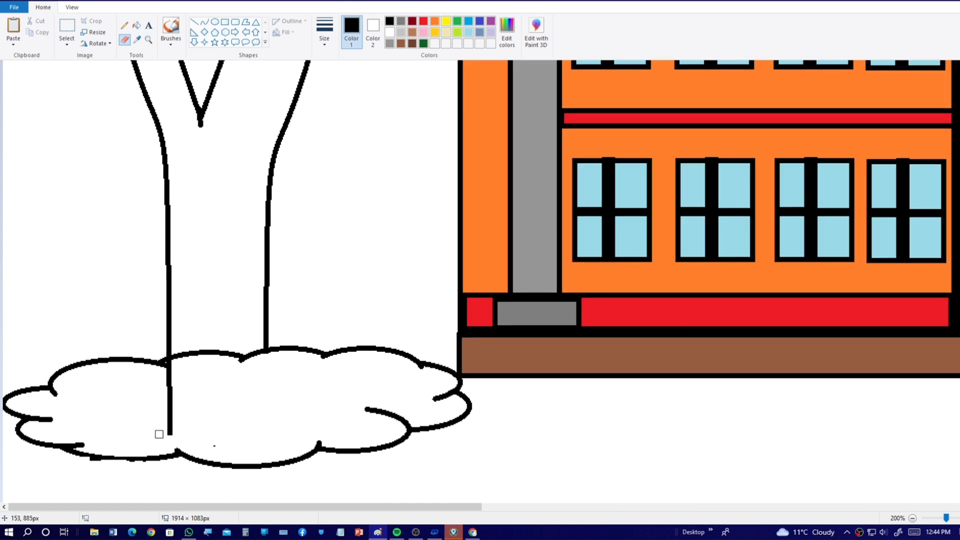
{"action": "mouse_move", "coordinate": [159, 434]}
{"action": "left_mouse_down"}
{"action": "mouse_move", "coordinate": [138, 420]}
{"action": "mouse_move", "coordinate": [177, 365]}
{"action": "left_mouse_up"}
Fill the tree's trunk and branches with dark red
{"action": "scroll", "coordinate": [480, 280], "scroll_direction": "down", "scroll_amount": 2}
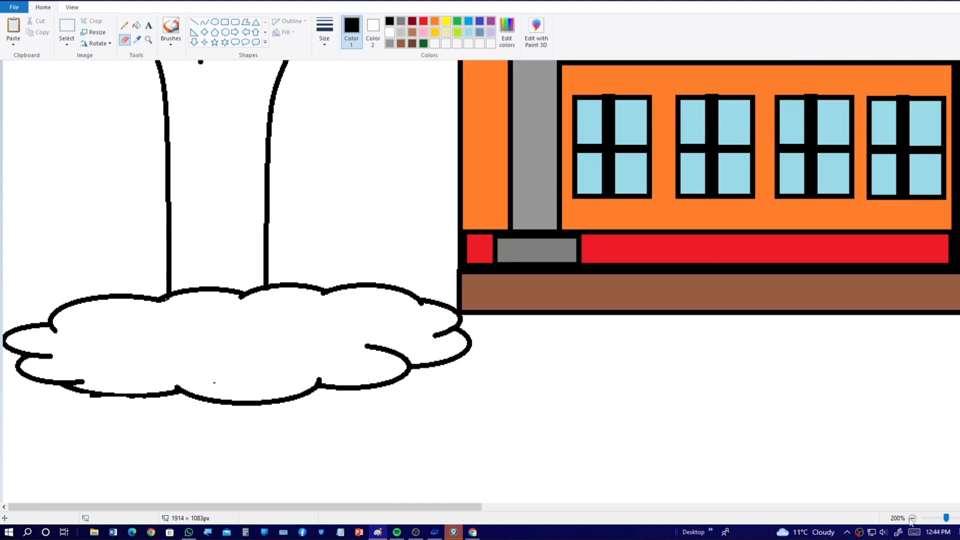
{"action": "scroll", "coordinate": [480, 280], "scroll_direction": "up", "scroll_amount": 2}
{"action": "scroll", "coordinate": [480, 280], "scroll_direction": "down", "scroll_amount": 1}
{"action": "left_click", "coordinate": [412, 21]}
{"action": "left_click", "coordinate": [137, 24]}
{"action": "left_click", "coordinate": [120, 300]}
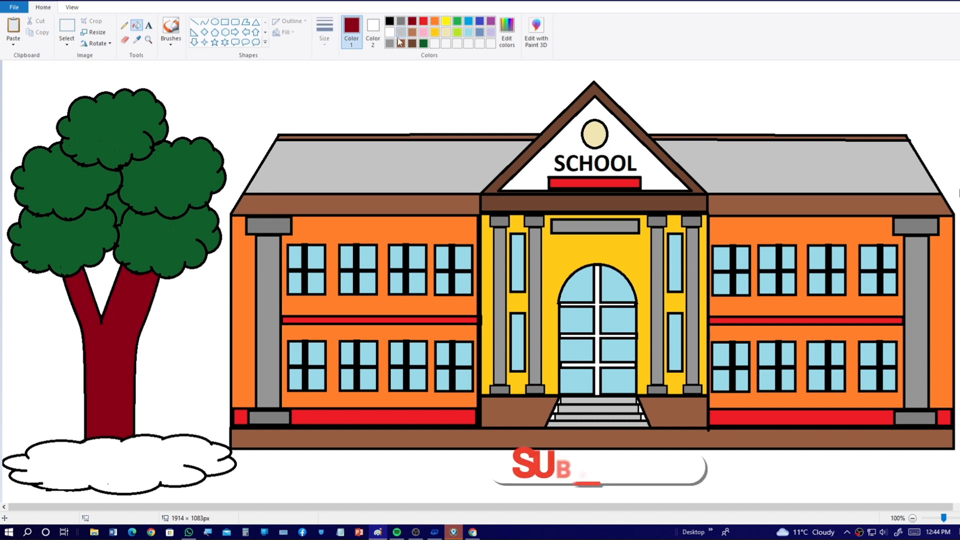
Fill the tree's trunk and branches with the custom dark brown and the ground cloud with green
{"action": "left_click", "coordinate": [412, 43]}
{"action": "left_click", "coordinate": [124, 280]}
{"action": "left_click", "coordinate": [458, 21]}
{"action": "left_click", "coordinate": [150, 470]}
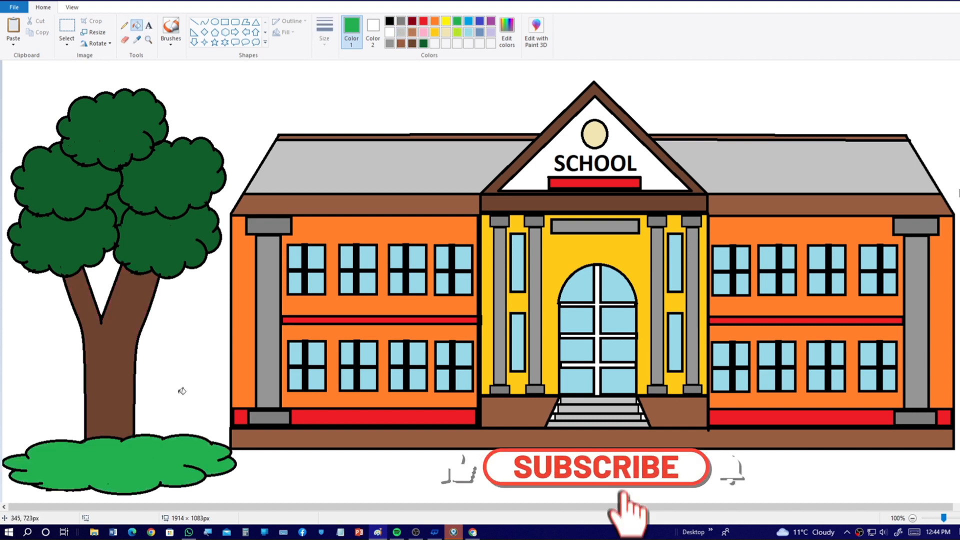
Paint thin green grass blades with a textured brush along the ground cloud's upper edge on both sides of the trunk
{"action": "left_click", "coordinate": [170, 40]}
{"action": "left_click", "coordinate": [171, 100]}
{"action": "left_click", "coordinate": [324, 35]}
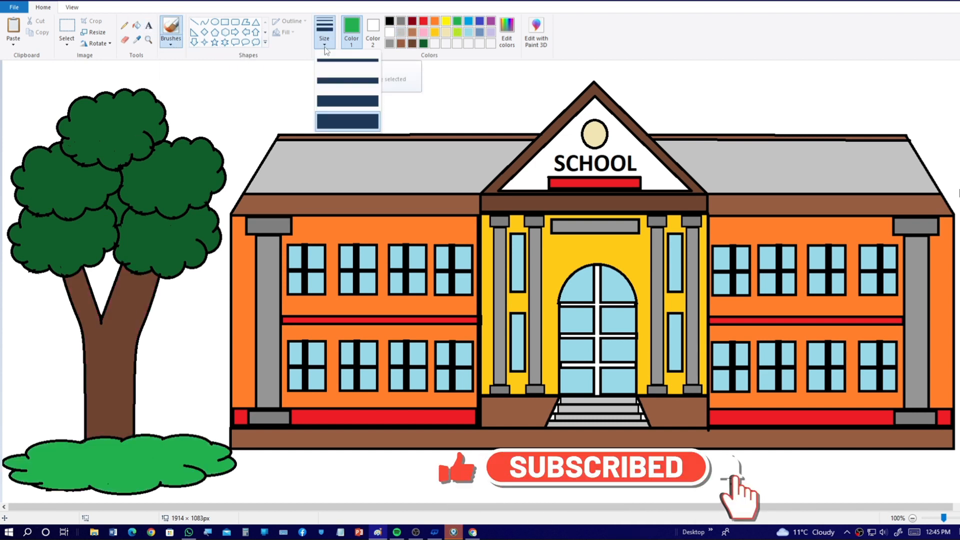
{"action": "left_click", "coordinate": [347, 66]}
{"action": "left_click_drag", "start_coordinate": [119, 439], "coordinate": [141, 418]}
{"action": "left_click_drag", "start_coordinate": [131, 436], "coordinate": [163, 419]}
{"action": "mouse_move", "coordinate": [166, 439]}
{"action": "left_mouse_down"}
{"action": "mouse_move", "coordinate": [181, 427]}
{"action": "mouse_move", "coordinate": [165, 415]}
{"action": "left_mouse_up"}
{"action": "mouse_move", "coordinate": [165, 440]}
{"action": "left_mouse_down"}
{"action": "mouse_move", "coordinate": [182, 418]}
{"action": "mouse_move", "coordinate": [200, 422]}
{"action": "left_mouse_up"}
{"action": "left_click_drag", "start_coordinate": [198, 438], "coordinate": [212, 424]}
{"action": "mouse_move", "coordinate": [76, 440]}
{"action": "left_mouse_down"}
{"action": "mouse_move", "coordinate": [75, 428]}
{"action": "mouse_move", "coordinate": [36, 431]}
{"action": "mouse_move", "coordinate": [75, 419]}
{"action": "left_mouse_up"}
{"action": "mouse_move", "coordinate": [56, 442]}
{"action": "left_mouse_down"}
{"action": "mouse_move", "coordinate": [54, 473]}
{"action": "mouse_move", "coordinate": [12, 429]}
{"action": "left_mouse_up"}
{"action": "left_click_drag", "start_coordinate": [74, 442], "coordinate": [71, 414]}
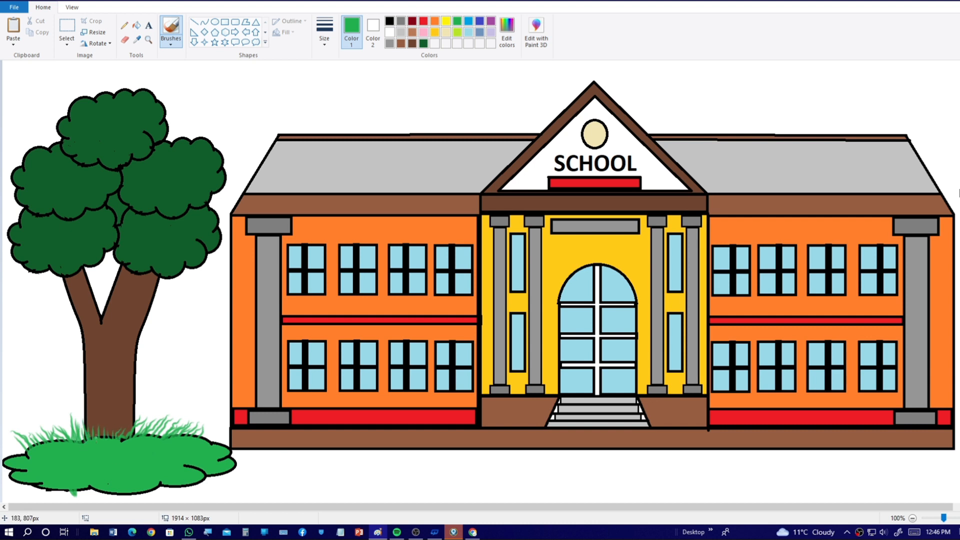
{"action": "left_click_drag", "start_coordinate": [225, 445], "coordinate": [222, 423]}
{"action": "left_click_drag", "start_coordinate": [26, 458], "coordinate": [3, 439]}
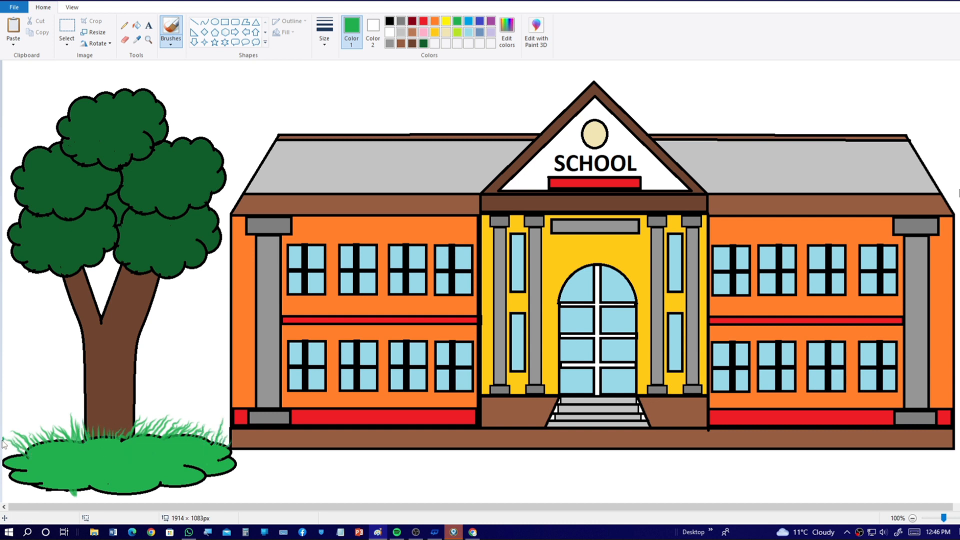
{"action": "left_click", "coordinate": [137, 25]}
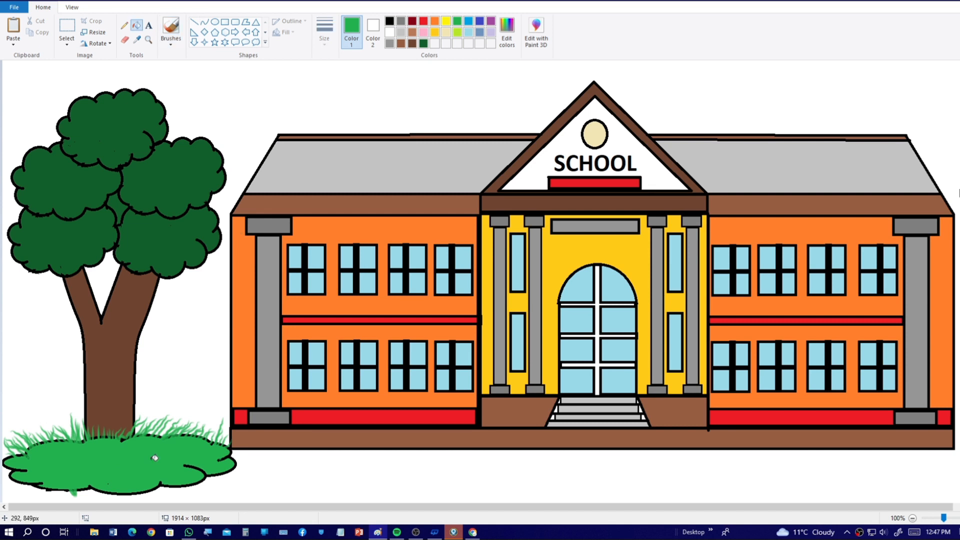
{"action": "left_click", "coordinate": [195, 486]}
{"action": "key", "text": "ctrl+z"}
{"action": "left_click", "coordinate": [113, 491]}
{"action": "key", "text": "ctrl+z"}
Draw a small black bird beside the treetop on its building side with a brush and place a duplicate below it
{"action": "left_click", "coordinate": [389, 21]}
{"action": "left_click", "coordinate": [171, 30]}
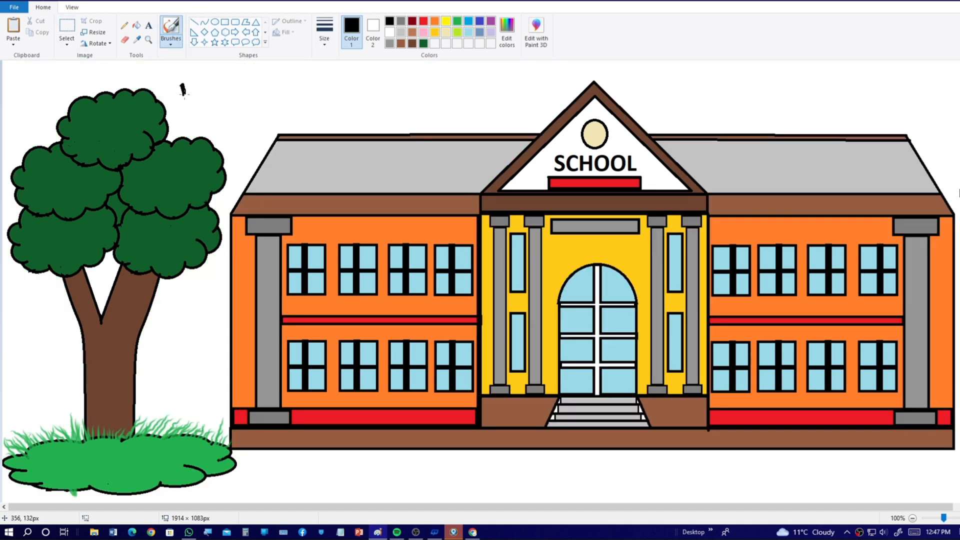
{"action": "left_click", "coordinate": [66, 30]}
{"action": "left_click_drag", "start_coordinate": [165, 73], "coordinate": [196, 101]}
{"action": "left_click_drag", "start_coordinate": [187, 90], "coordinate": [211, 118]}
Paste more copies of the bird around the treetop so that three birds fly on each side of it
{"action": "left_click", "coordinate": [14, 45]}
{"action": "left_click", "coordinate": [20, 56]}
{"action": "mouse_move", "coordinate": [20, 80]}
{"action": "left_mouse_down"}
{"action": "mouse_move", "coordinate": [43, 82]}
{"action": "mouse_move", "coordinate": [15, 88]}
{"action": "left_mouse_up"}
{"action": "key", "text": "ctrl+v"}
{"action": "left_click", "coordinate": [68, 82]}
{"action": "left_click_drag", "start_coordinate": [19, 79], "coordinate": [217, 84]}
{"action": "left_click", "coordinate": [9, 42]}
{"action": "left_click", "coordinate": [17, 56]}
{"action": "left_click", "coordinate": [261, 69]}
{"action": "left_click", "coordinate": [13, 27]}
{"action": "left_click", "coordinate": [247, 112]}
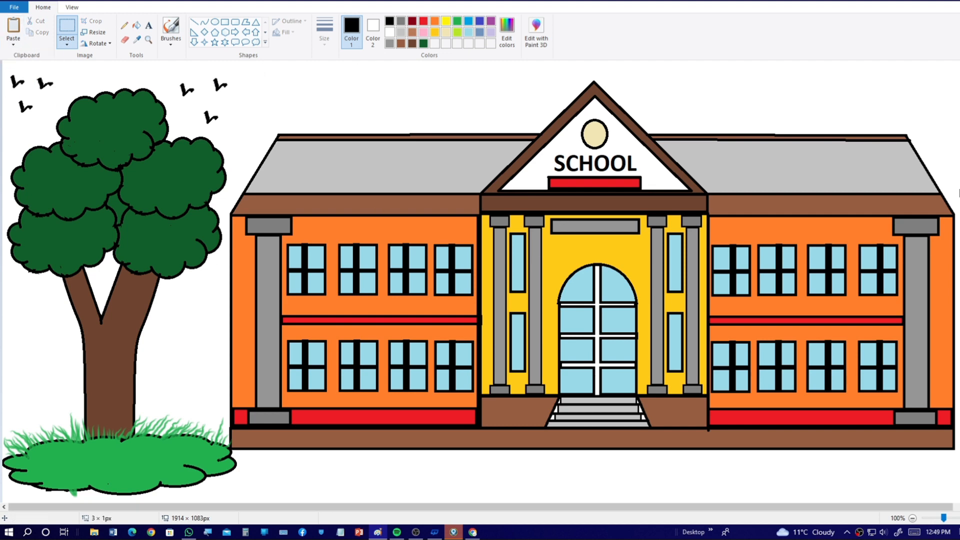
Fill the grey plaque above the arched door with white
{"action": "key", "text": "ctrl+Page_Up"}
{"action": "left_click_drag", "start_coordinate": [450, 507], "coordinate": [726, 507]}
{"action": "left_click", "coordinate": [148, 25]}
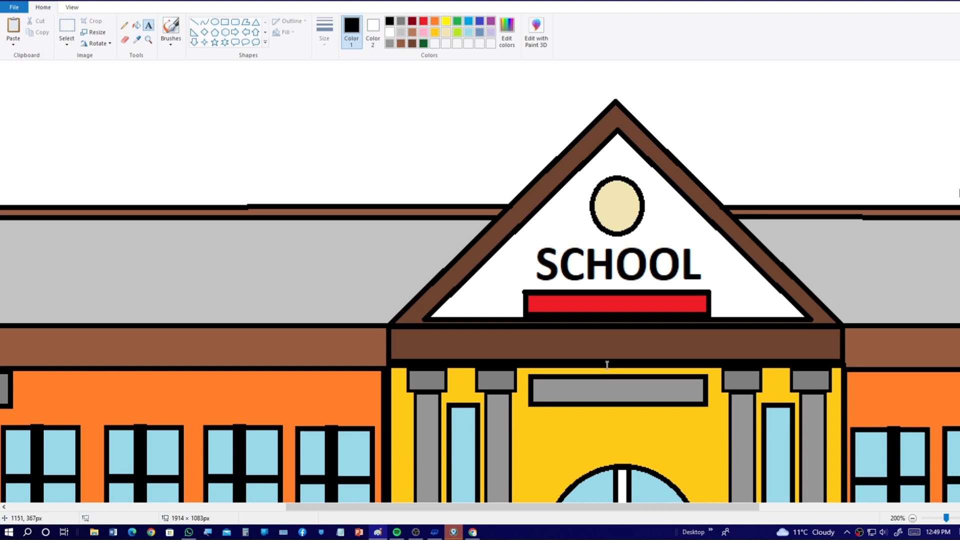
{"action": "left_click", "coordinate": [390, 32]}
{"action": "left_click", "coordinate": [137, 25]}
{"action": "left_click", "coordinate": [617, 390]}
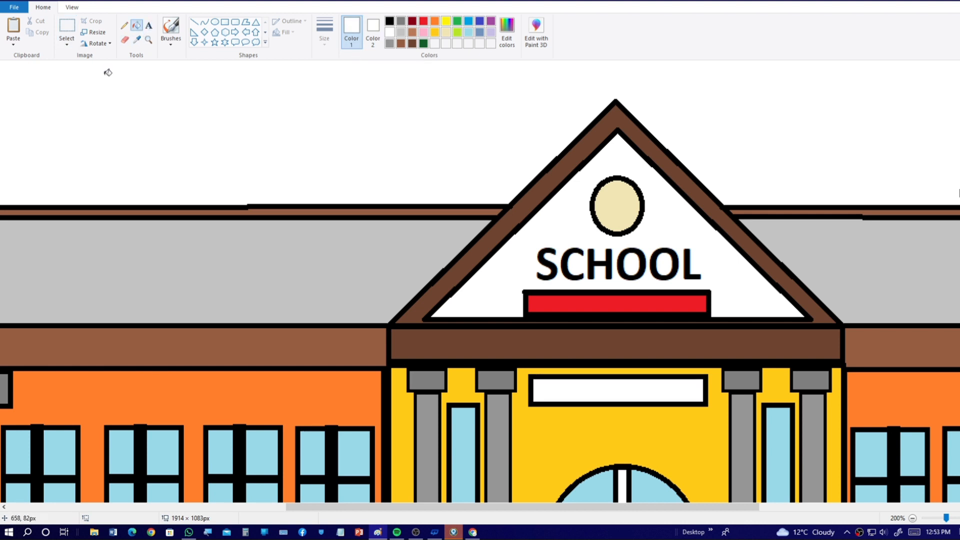
Add the text EDUCATOR in black 16-point Calibri on the white plaque, shrinking the text box to fit inside it
{"action": "left_click", "coordinate": [148, 25]}
{"action": "left_click", "coordinate": [389, 21]}
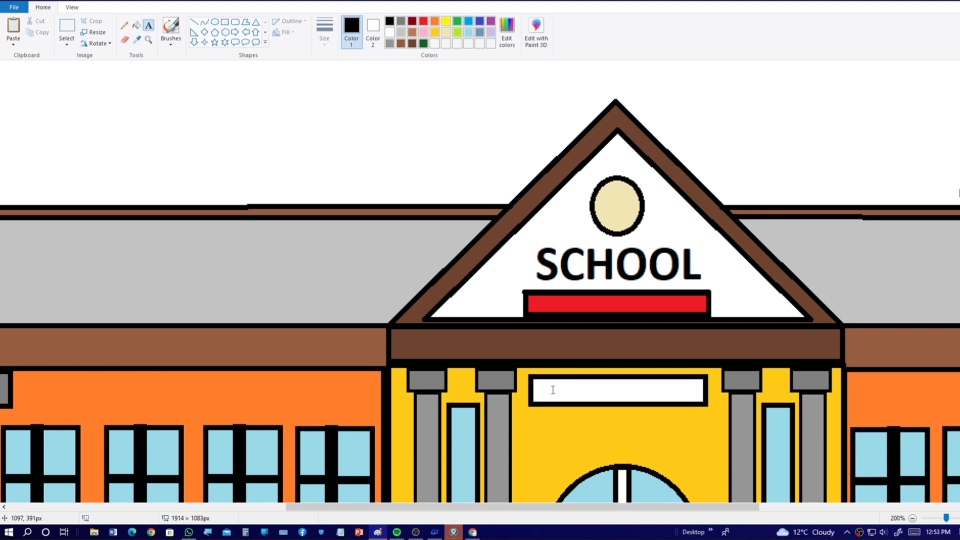
{"action": "left_click", "coordinate": [554, 383]}
{"action": "type", "text": "EDUCATOR"}
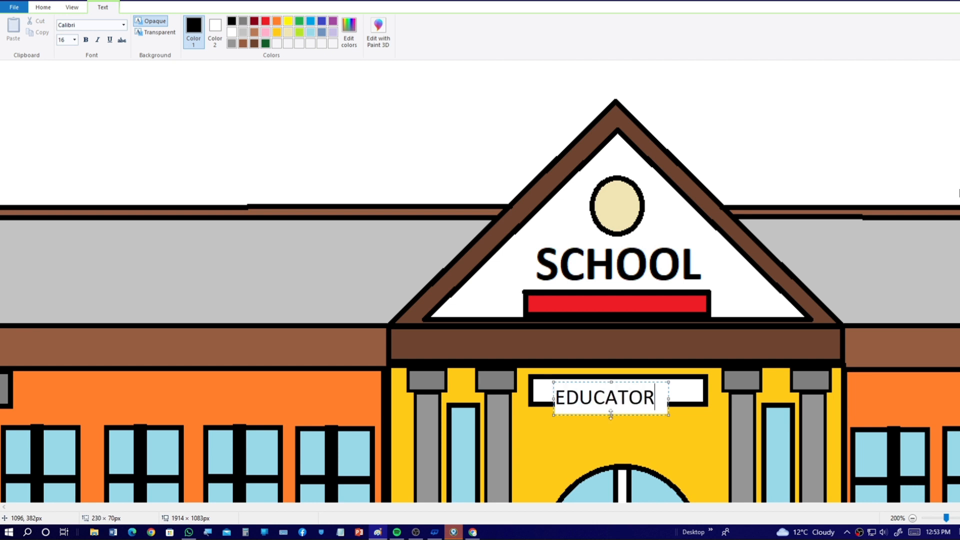
{"action": "left_click_drag", "start_coordinate": [612, 417], "coordinate": [615, 379]}
{"action": "left_click", "coordinate": [481, 192]}
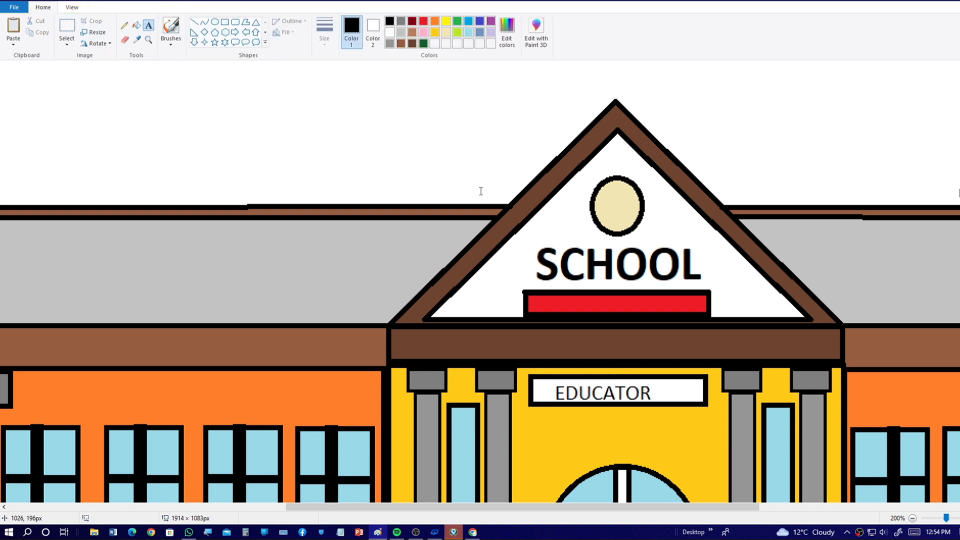
Select the EDUCATOR text and move it to the centre of the plaque
{"action": "left_click", "coordinate": [67, 44]}
{"action": "left_click", "coordinate": [90, 65]}
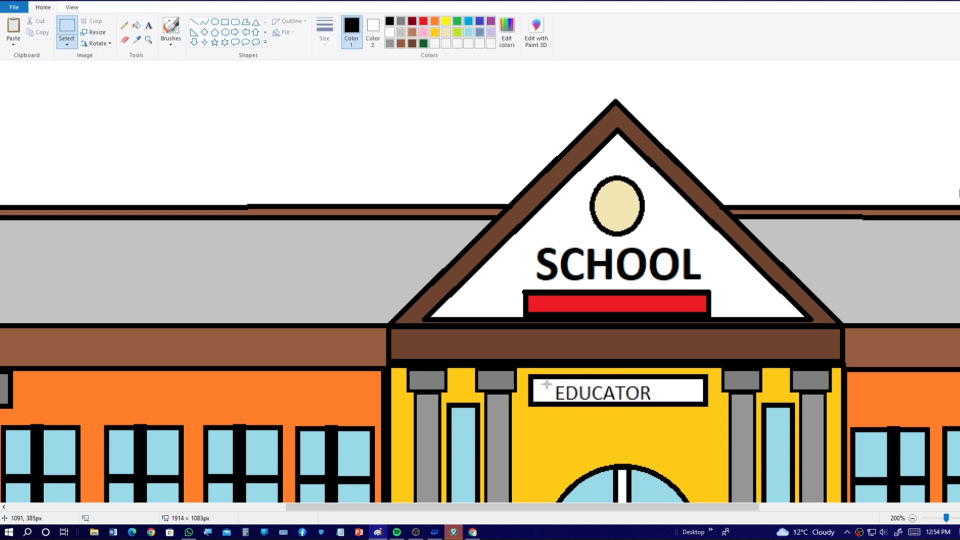
{"action": "left_click_drag", "start_coordinate": [547, 384], "coordinate": [555, 401]}
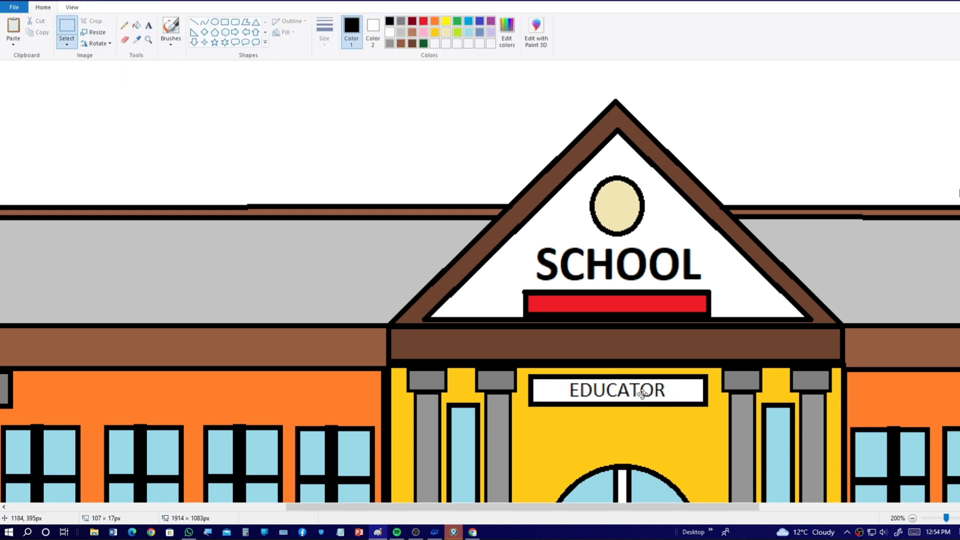
{"action": "left_click", "coordinate": [426, 184]}
Draw a smaller black-outlined rectangle between the EDUCATOR plaque and the door arch and fill it with white
{"action": "left_click", "coordinate": [225, 22]}
{"action": "mouse_move", "coordinate": [562, 417]}
{"action": "left_mouse_down"}
{"action": "mouse_move", "coordinate": [658, 434]}
{"action": "mouse_move", "coordinate": [680, 449]}
{"action": "left_mouse_up"}
{"action": "left_click", "coordinate": [390, 32]}
{"action": "left_click", "coordinate": [136, 25]}
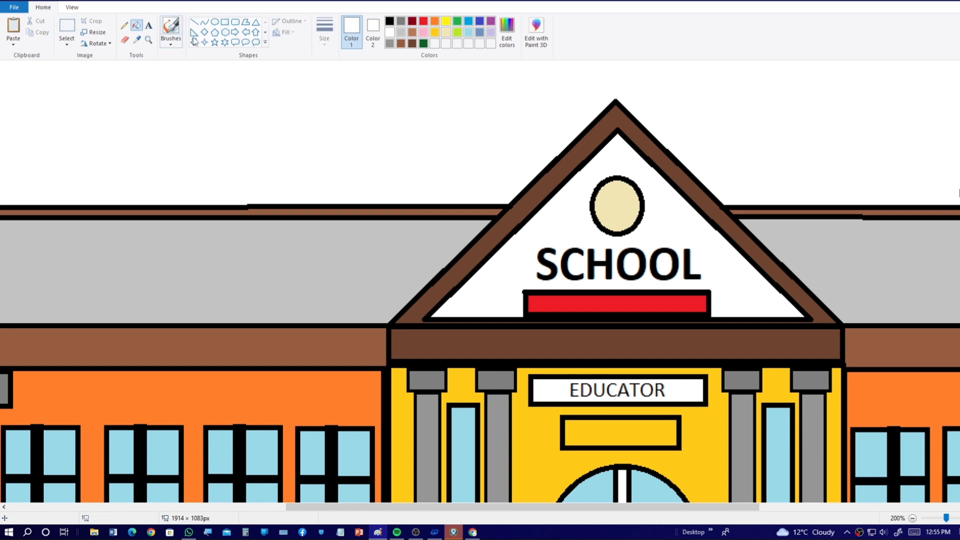
{"action": "left_click", "coordinate": [614, 428]}
Add the text OPEN in black inside the small plaque, resizing the text box to stay within its outline
{"action": "left_click", "coordinate": [389, 21]}
{"action": "left_click", "coordinate": [149, 25]}
{"action": "left_click", "coordinate": [573, 425]}
{"action": "type", "text": "OPEN"}
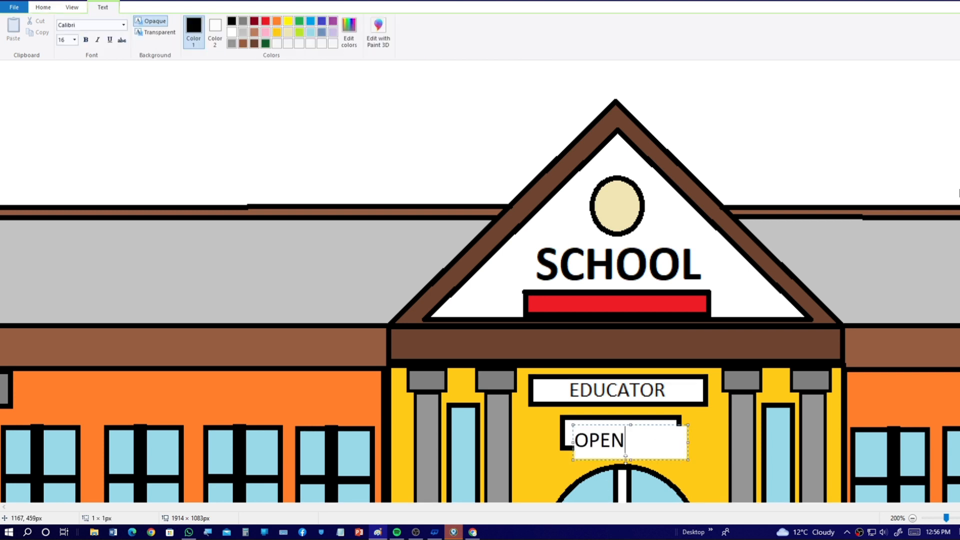
{"action": "left_click_drag", "start_coordinate": [626, 459], "coordinate": [629, 419]}
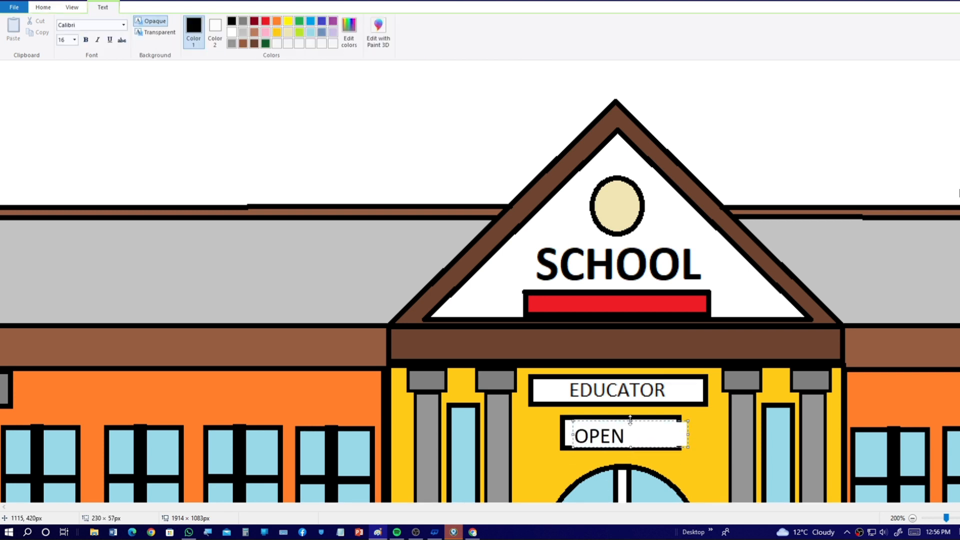
{"action": "left_click_drag", "start_coordinate": [688, 436], "coordinate": [669, 438]}
{"action": "left_click", "coordinate": [373, 171]}
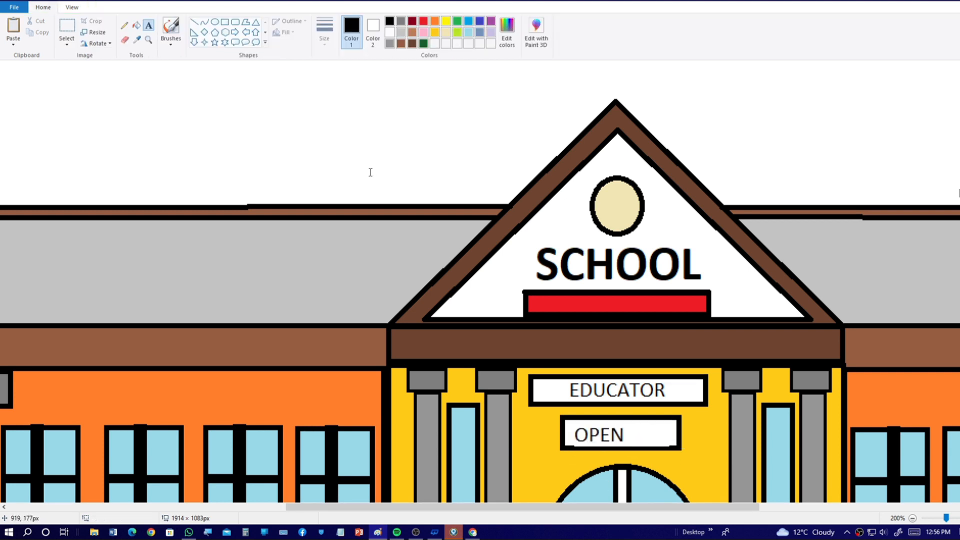
Select the OPEN text and move it to the centre of the small plaque
{"action": "left_click", "coordinate": [67, 27]}
{"action": "left_click_drag", "start_coordinate": [569, 420], "coordinate": [624, 428]}
{"action": "left_click", "coordinate": [447, 152]}
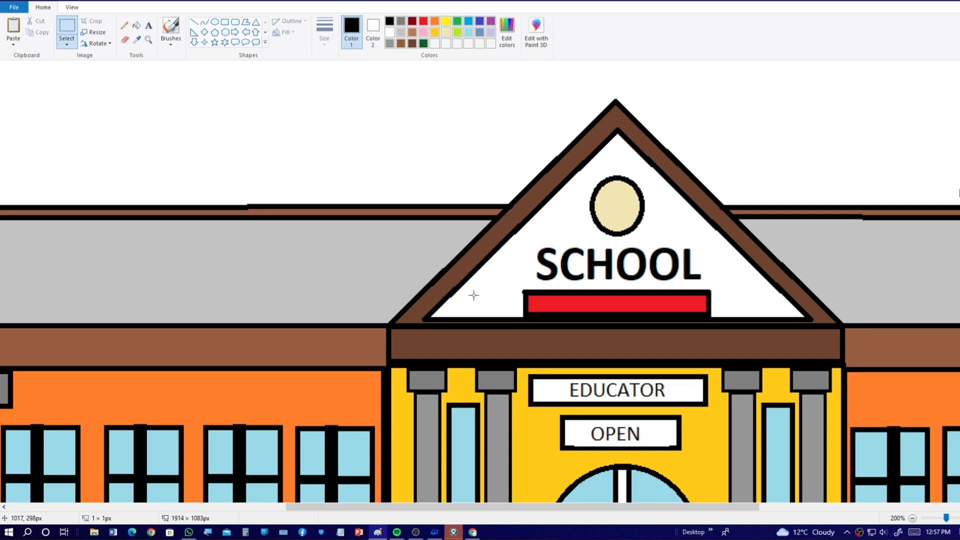
Add the label 9:00 AM in black above the upper windows of the wing beside the tree
{"action": "left_click", "coordinate": [912, 519]}
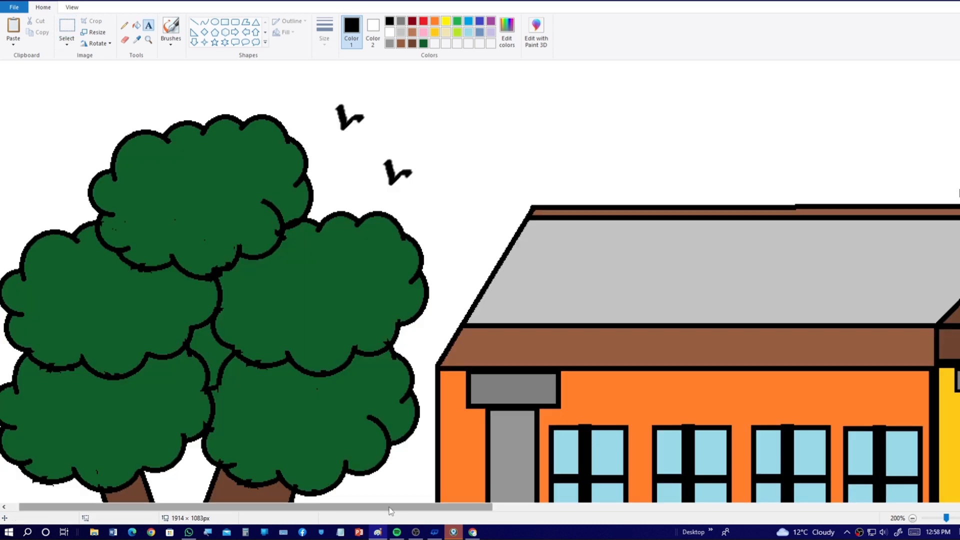
{"action": "left_click_drag", "start_coordinate": [350, 507], "coordinate": [440, 507]}
{"action": "left_click", "coordinate": [439, 393]}
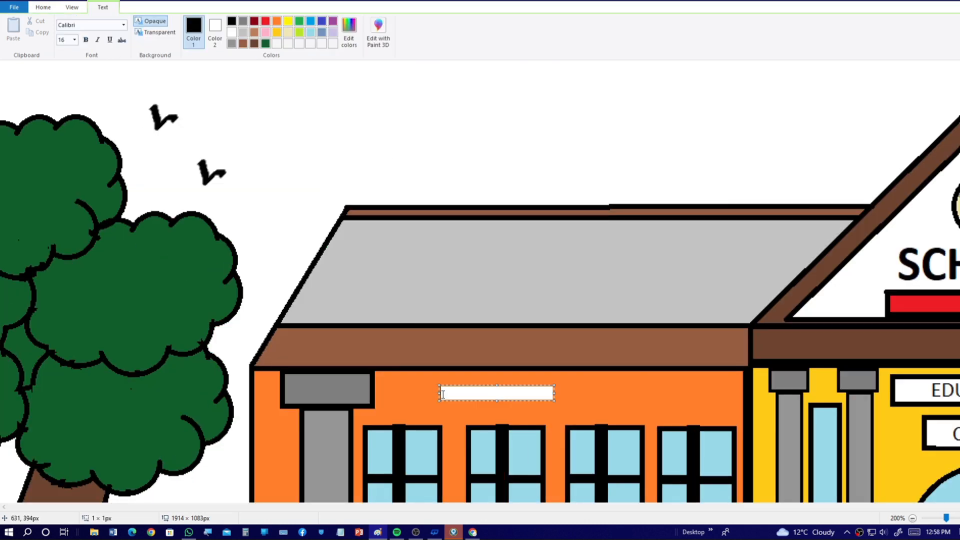
{"action": "type", "text": "O"}
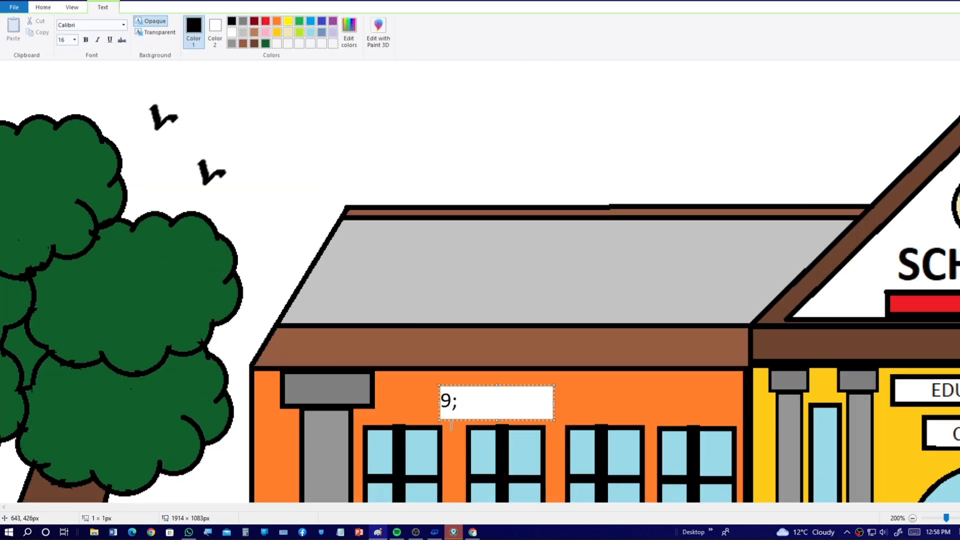
{"action": "type", "text": ":00 AM"}
{"action": "left_click", "coordinate": [510, 157]}
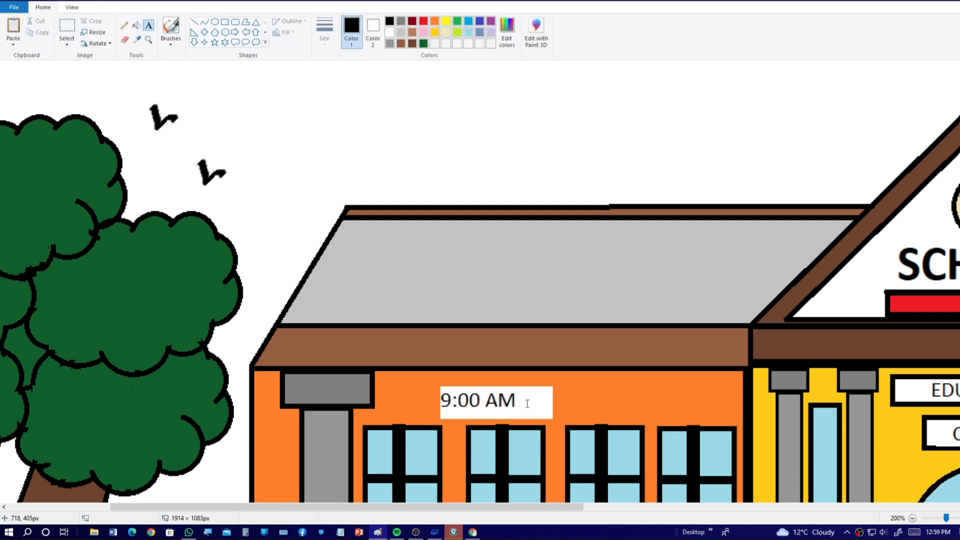
Try filling the upper wall around the 9:00 AM label with gold
{"action": "left_click", "coordinate": [136, 25]}
{"action": "left_click", "coordinate": [434, 32]}
{"action": "left_click", "coordinate": [555, 400]}
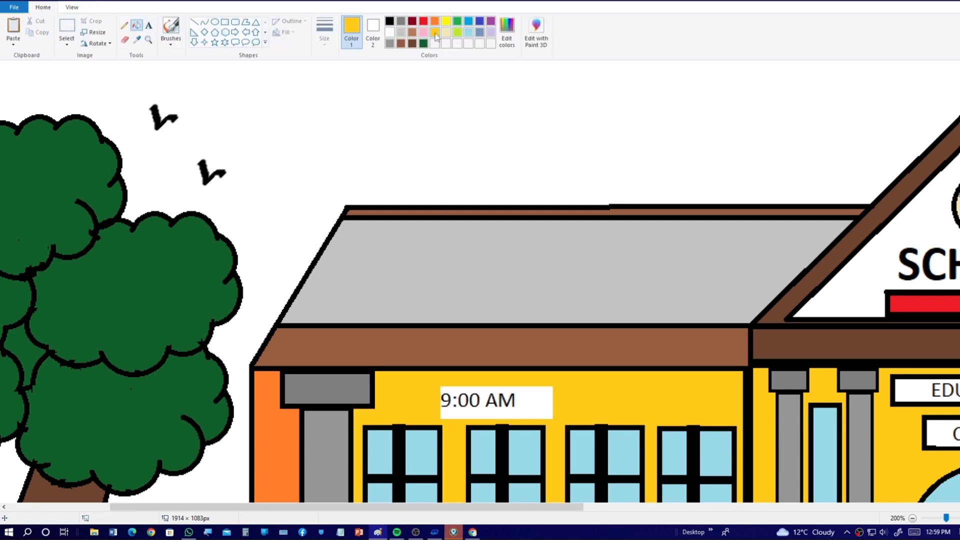
{"action": "left_click", "coordinate": [507, 38]}
{"action": "key", "text": "Escape"}
Fill the upper wall around the 9:00 AM label and the label's white background with orange
{"action": "left_click", "coordinate": [434, 21]}
{"action": "left_click", "coordinate": [484, 373]}
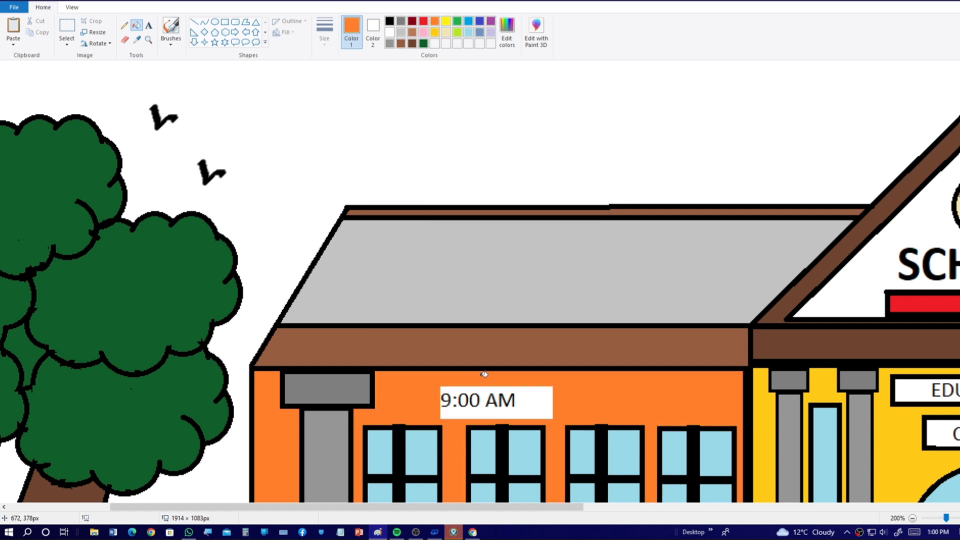
{"action": "left_click", "coordinate": [478, 399]}
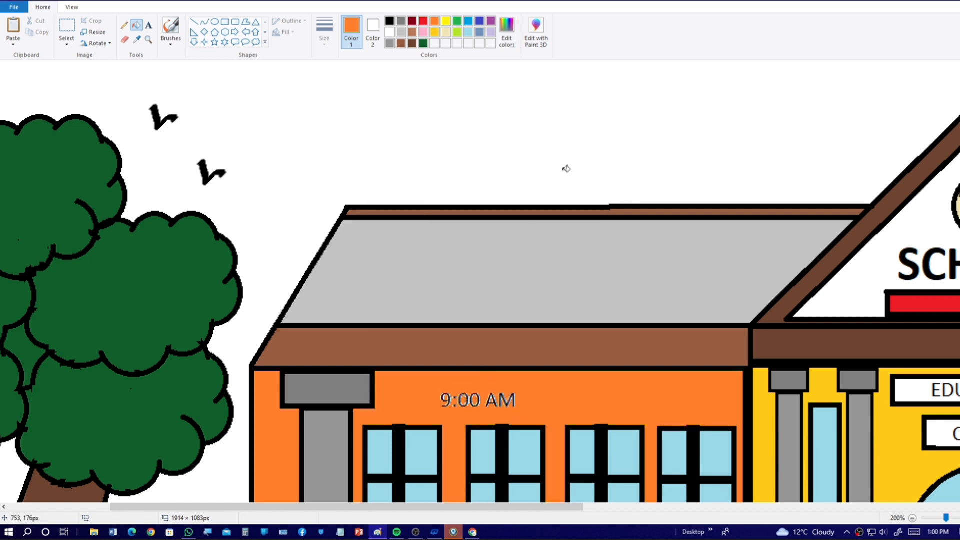
Add the label 1:OO PM in black above the opposite wing's upper windows and fill its white background with orange
{"action": "left_click", "coordinate": [912, 518]}
{"action": "left_click_drag", "start_coordinate": [493, 512], "coordinate": [825, 507]}
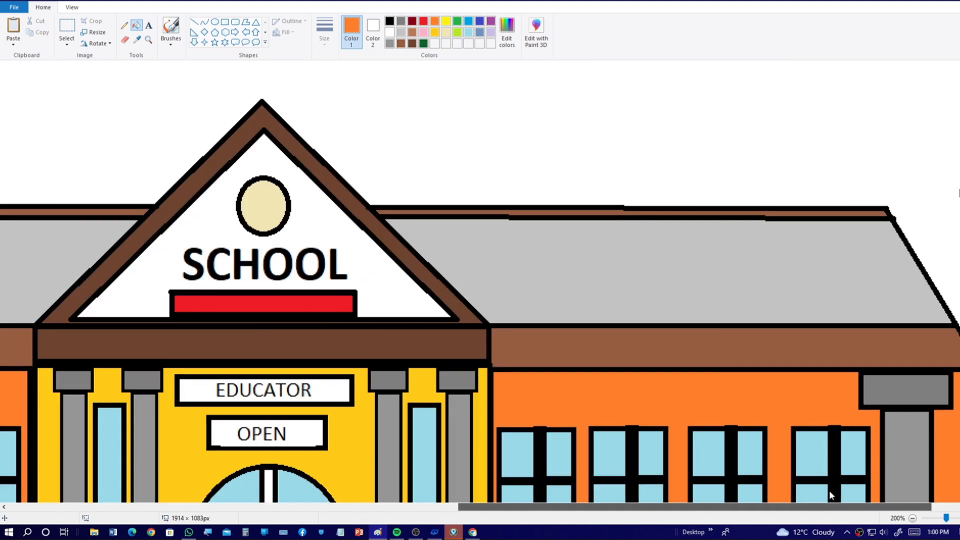
{"action": "left_click", "coordinate": [148, 25]}
{"action": "left_click", "coordinate": [601, 396]}
{"action": "key", "text": "Return"}
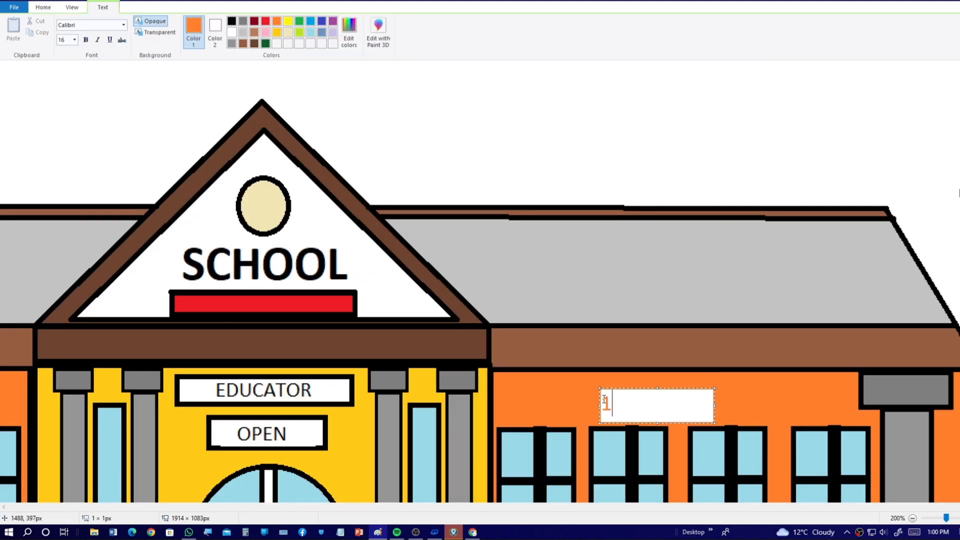
{"action": "left_click", "coordinate": [231, 21]}
{"action": "type", "text": "1:OO PM"}
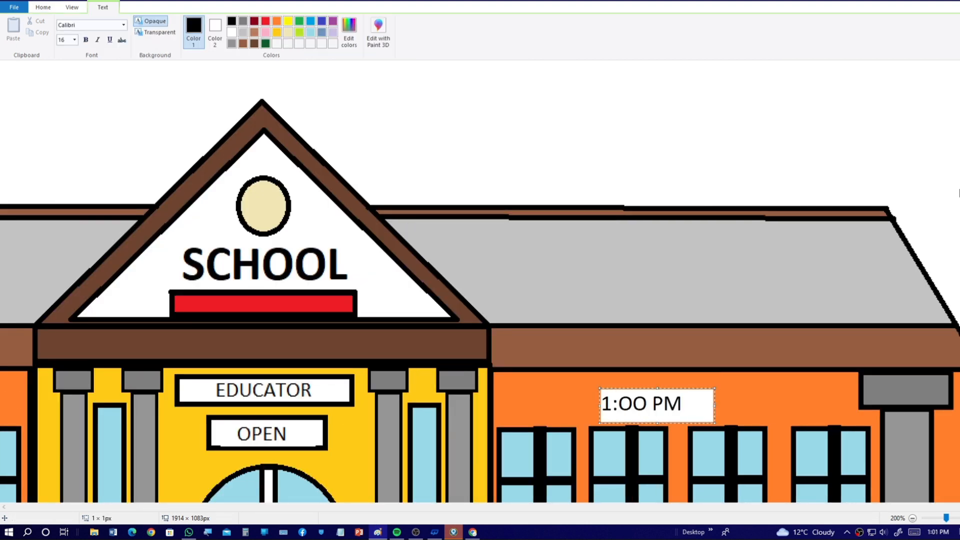
{"action": "left_click", "coordinate": [415, 80]}
{"action": "left_click", "coordinate": [136, 25]}
{"action": "left_click", "coordinate": [700, 401]}
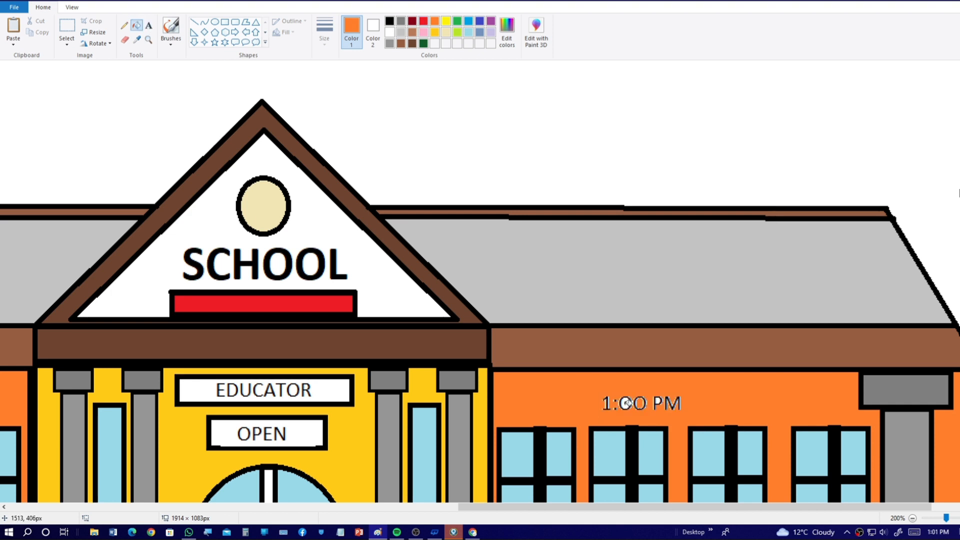
Fill the EDUCATOR and OPEN plaques with light yellow
{"action": "left_click", "coordinate": [913, 518]}
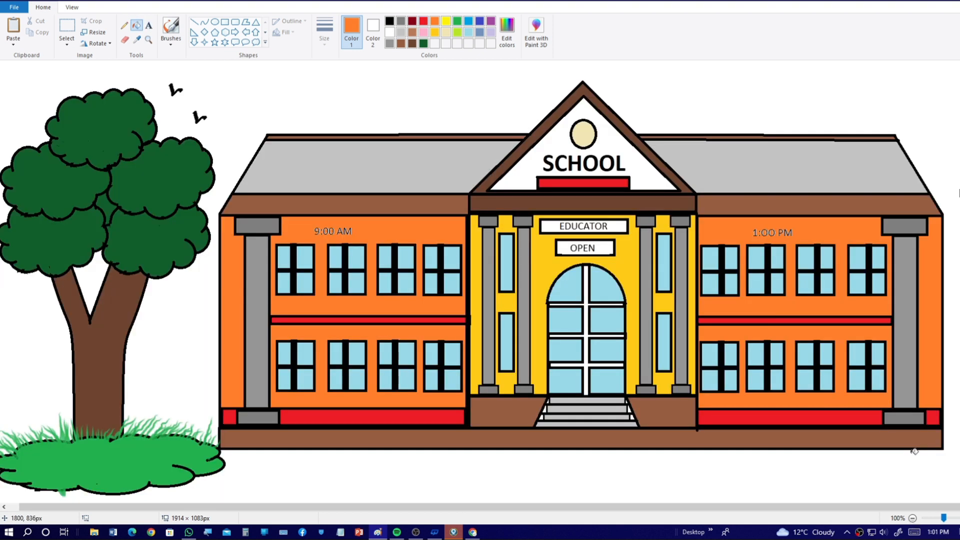
{"action": "left_click", "coordinate": [450, 33]}
{"action": "left_click", "coordinate": [620, 226]}
{"action": "left_click", "coordinate": [607, 248]}
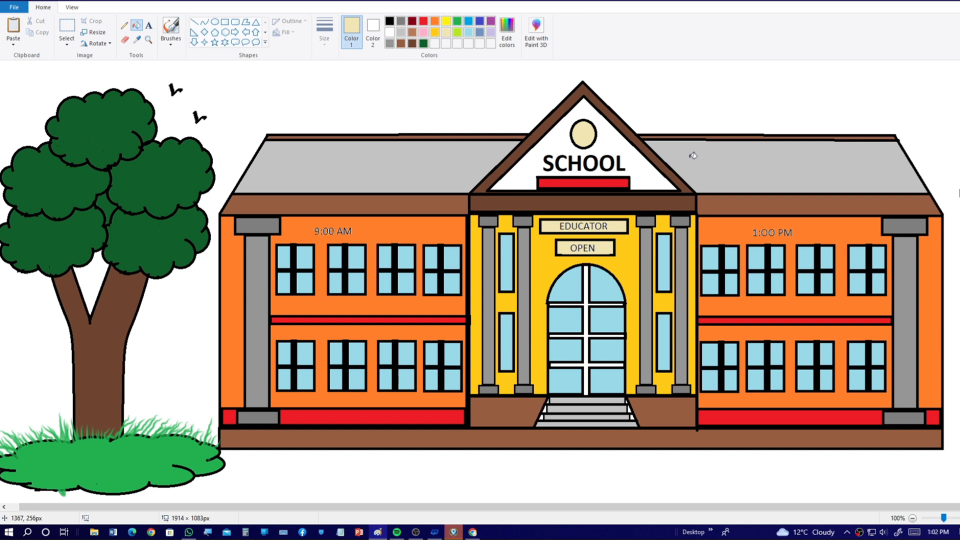
Copy the pair of birds beside the treetop and place the copy on the tree's outer side
{"action": "scroll", "coordinate": [480, 282], "scroll_direction": "up", "scroll_amount": 1}
{"action": "left_click_drag", "start_coordinate": [220, 507], "coordinate": [12, 406]}
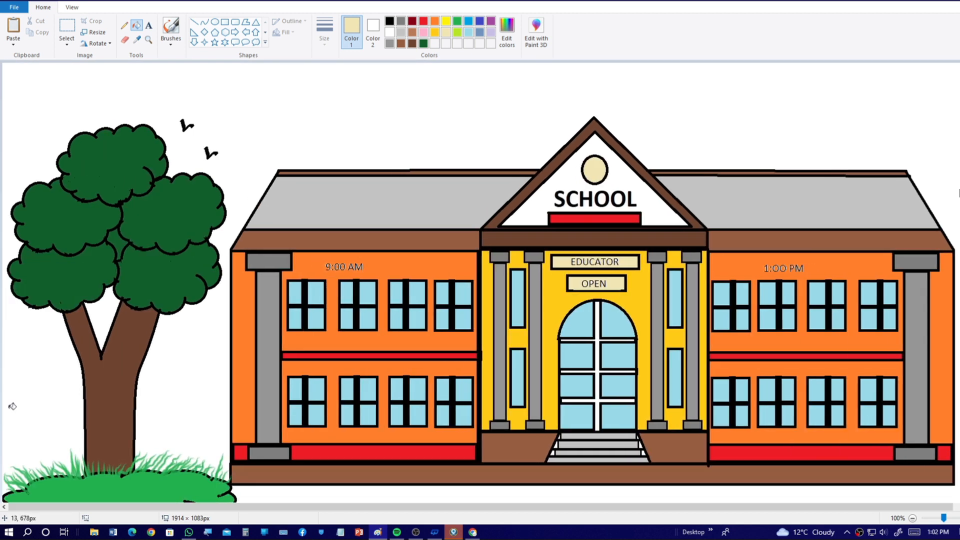
{"action": "left_click", "coordinate": [61, 32]}
{"action": "left_click_drag", "start_coordinate": [170, 111], "coordinate": [225, 162]}
{"action": "key", "text": "ctrl+c"}
{"action": "key", "text": "ctrl+v"}
{"action": "left_click_drag", "start_coordinate": [20, 88], "coordinate": [24, 125]}
{"action": "left_click", "coordinate": [60, 91]}
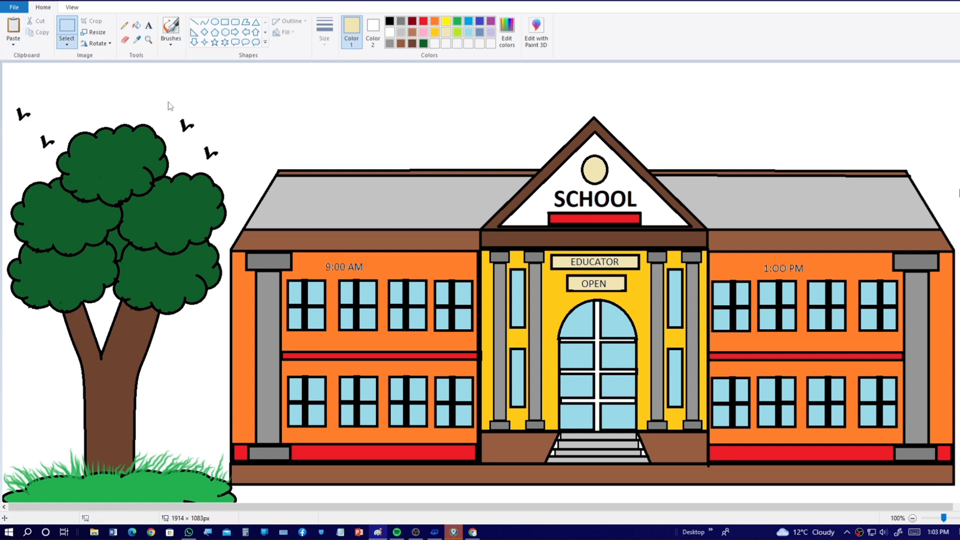
Copy a single bird and paste it twice so that each side of the treetop has a third bird
{"action": "left_click_drag", "start_coordinate": [170, 107], "coordinate": [201, 135]}
{"action": "key", "text": "ctrl+c"}
{"action": "key", "text": "ctrl+v"}
{"action": "left_click_drag", "start_coordinate": [17, 81], "coordinate": [219, 113]}
{"action": "key", "text": "ctrl+v"}
{"action": "scroll", "coordinate": [284, 116], "scroll_direction": "down", "scroll_amount": 2}
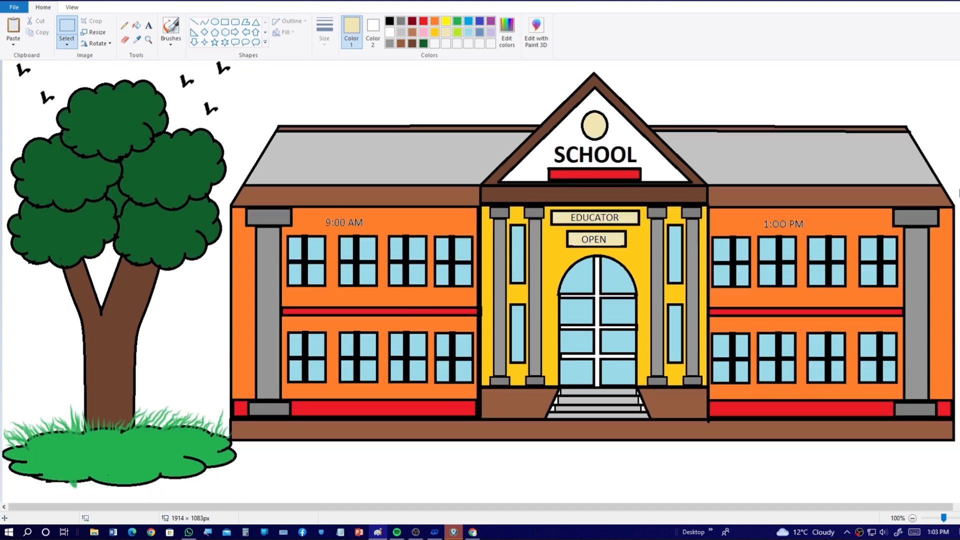
Draw a black-outlined circle of about 106 × 103 px in the sky above the roof of the 1:OO PM wing
{"action": "scroll", "coordinate": [915, 107], "scroll_direction": "up", "scroll_amount": 1}
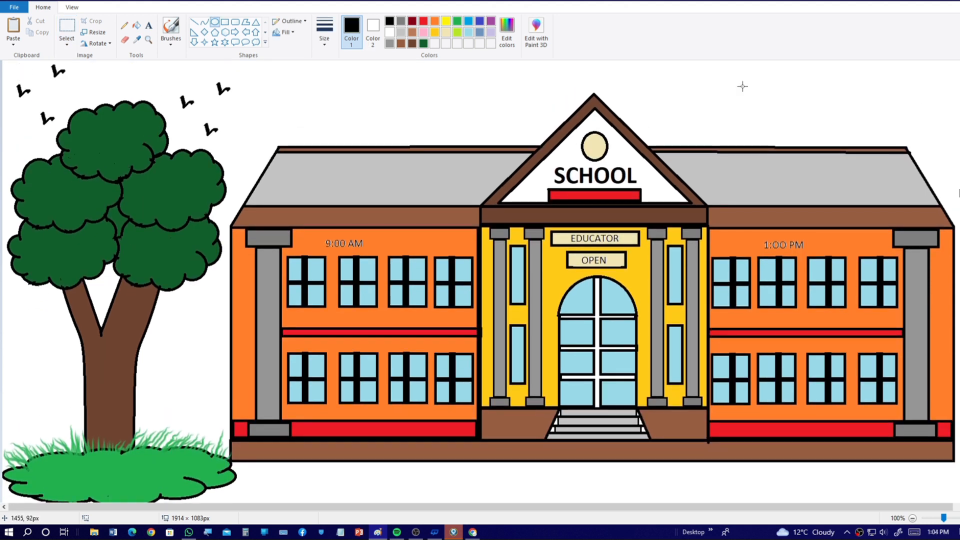
{"action": "left_click_drag", "start_coordinate": [719, 81], "coordinate": [775, 134]}
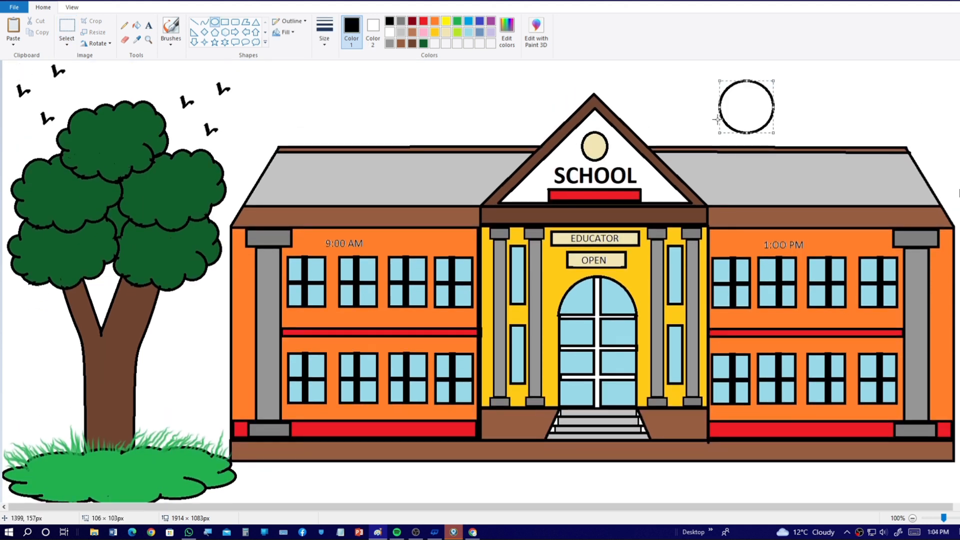
{"action": "left_click", "coordinate": [446, 21]}
{"action": "left_click", "coordinate": [390, 21]}
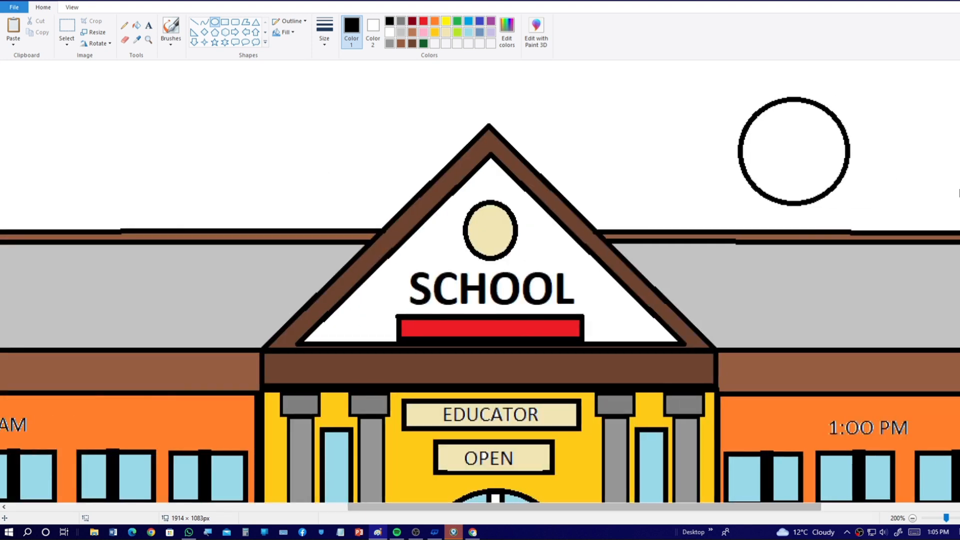
Draw a short upward-arched black curve as an eye in the upper part of the sky circle
{"action": "left_click", "coordinate": [205, 22]}
{"action": "left_click_drag", "start_coordinate": [761, 137], "coordinate": [790, 137]}
{"action": "left_click_drag", "start_coordinate": [776, 137], "coordinate": [774, 128]}
{"action": "left_click", "coordinate": [775, 128]}
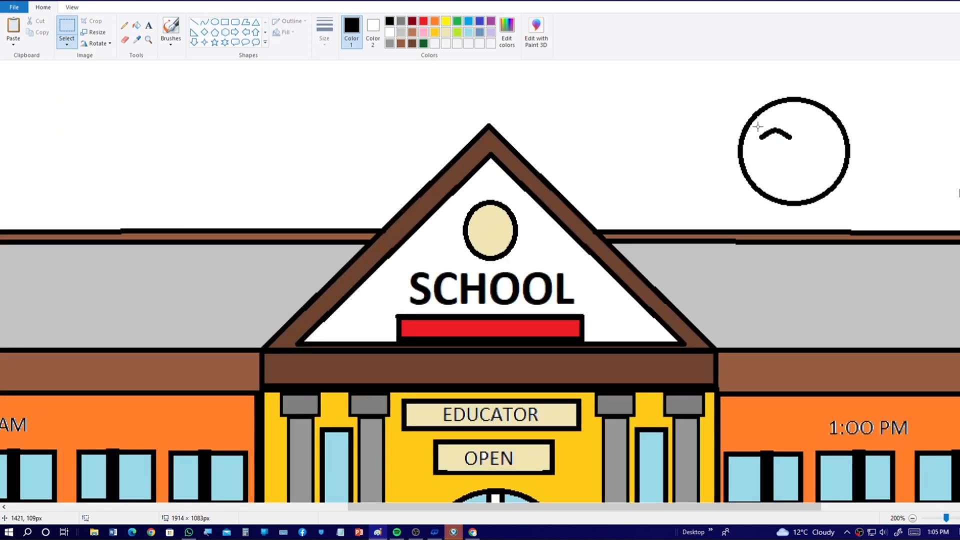
Paste a copy of the arched eye beside the first one and draw a curved black smile beneath both eyes
{"action": "left_click", "coordinate": [13, 27]}
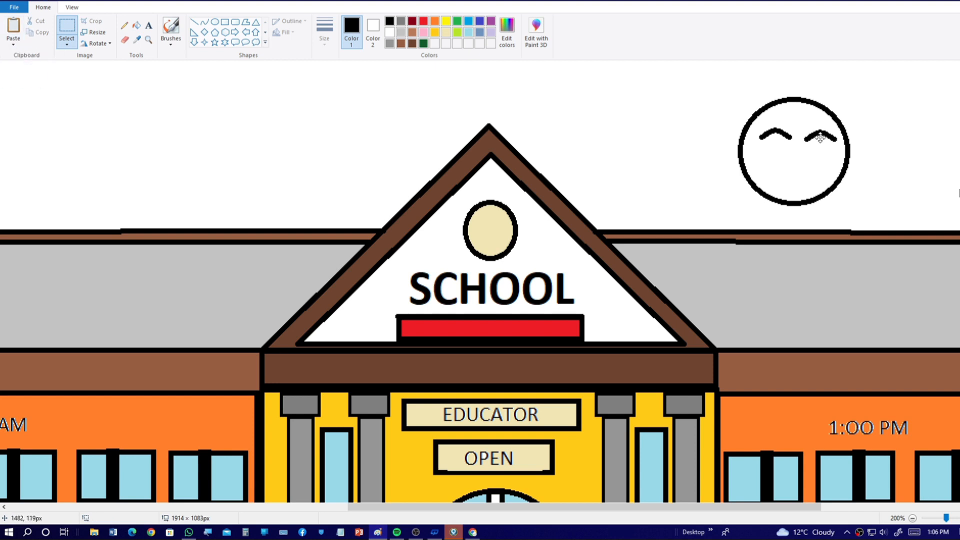
{"action": "left_click", "coordinate": [205, 22]}
{"action": "mouse_move", "coordinate": [778, 168]}
{"action": "left_mouse_down"}
{"action": "mouse_move", "coordinate": [821, 167]}
{"action": "mouse_move", "coordinate": [798, 178]}
{"action": "left_mouse_up"}
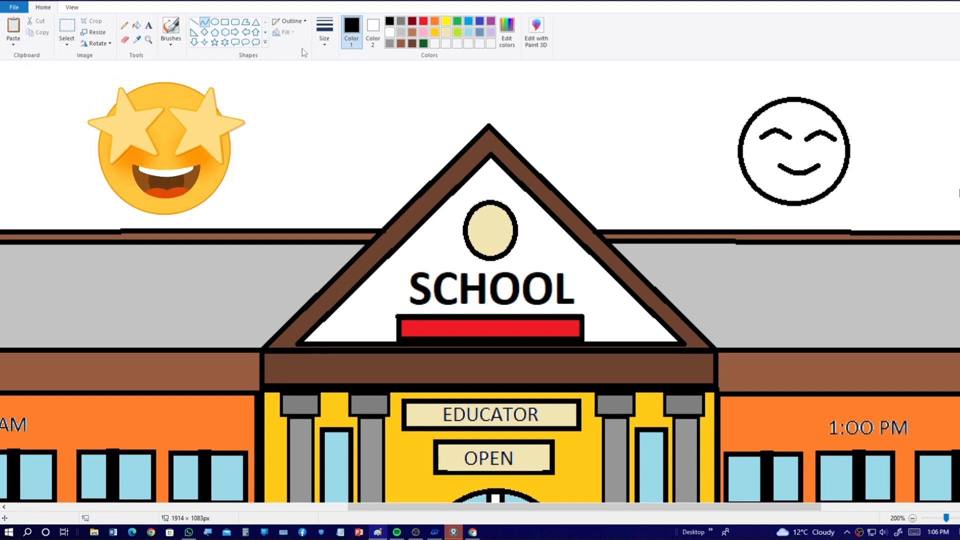
Fill the sun's face with yellow and recolor its black circular outline in the same yellow
{"action": "left_click", "coordinate": [445, 21]}
{"action": "left_click", "coordinate": [136, 25]}
{"action": "left_click", "coordinate": [795, 117]}
{"action": "left_click", "coordinate": [913, 518]}
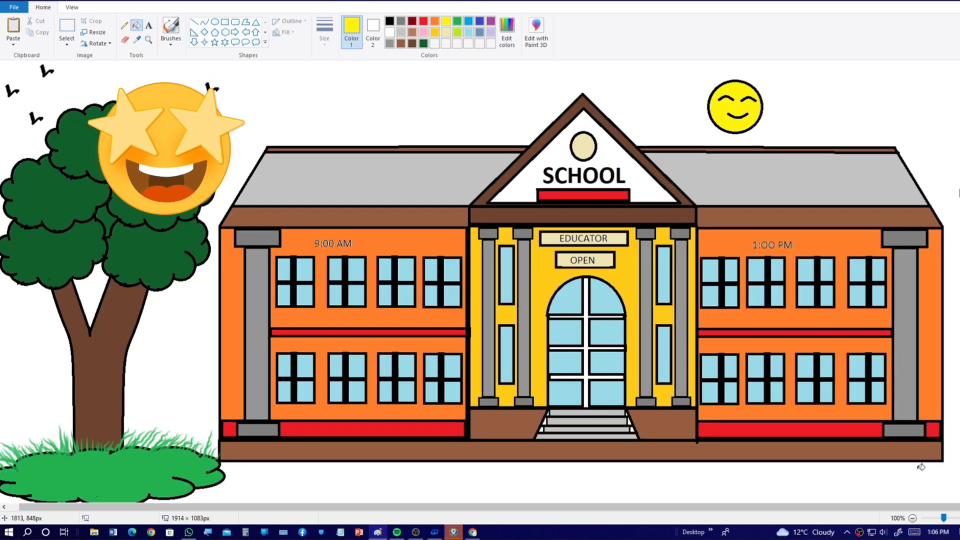
{"action": "left_click", "coordinate": [725, 83]}
Brush short yellow rays outward along the top and upper-left edge of the sun
{"action": "left_click", "coordinate": [170, 26]}
{"action": "left_click", "coordinate": [957, 518]}
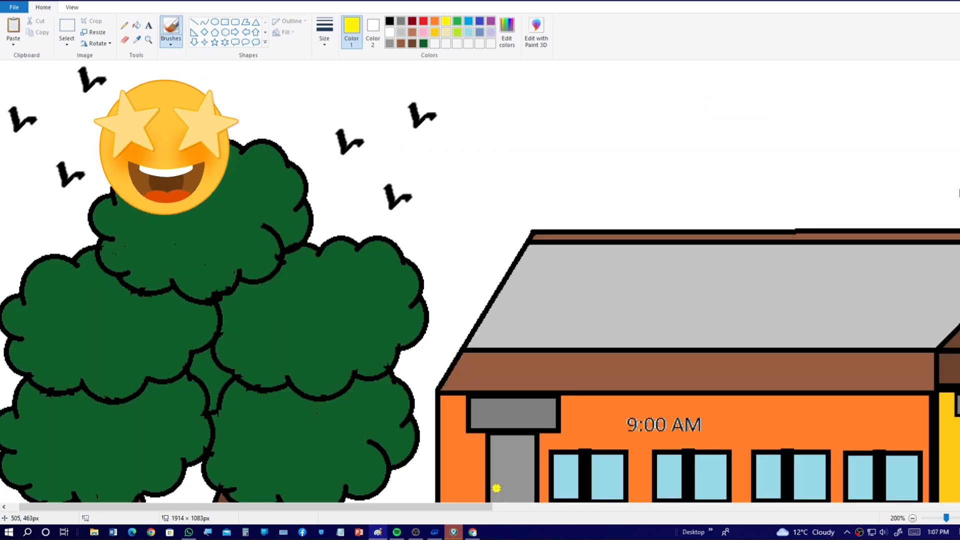
{"action": "left_click_drag", "start_coordinate": [413, 507], "coordinate": [768, 507]}
{"action": "left_click_drag", "start_coordinate": [692, 86], "coordinate": [723, 131]}
{"action": "key", "text": "ctrl+z"}
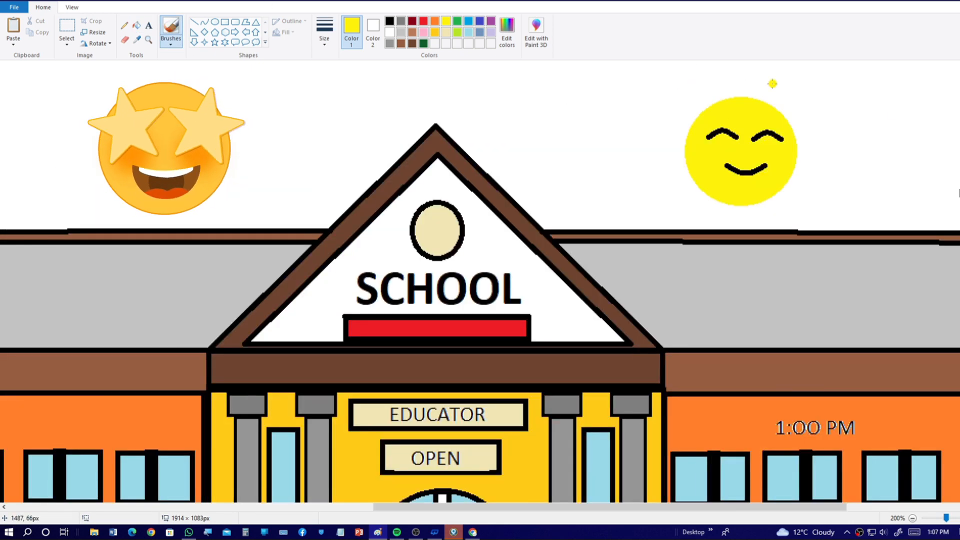
{"action": "left_click_drag", "start_coordinate": [772, 86], "coordinate": [764, 101]}
{"action": "left_click_drag", "start_coordinate": [756, 90], "coordinate": [758, 99]}
{"action": "mouse_move", "coordinate": [733, 87]}
{"action": "left_mouse_down"}
{"action": "mouse_move", "coordinate": [735, 98]}
{"action": "mouse_move", "coordinate": [717, 103]}
{"action": "left_mouse_up"}
{"action": "mouse_move", "coordinate": [694, 98]}
{"action": "left_mouse_down"}
{"action": "mouse_move", "coordinate": [684, 116]}
{"action": "mouse_move", "coordinate": [702, 111]}
{"action": "left_mouse_up"}
{"action": "mouse_move", "coordinate": [671, 122]}
{"action": "left_mouse_down"}
{"action": "mouse_move", "coordinate": [693, 121]}
{"action": "mouse_move", "coordinate": [690, 129]}
{"action": "left_mouse_up"}
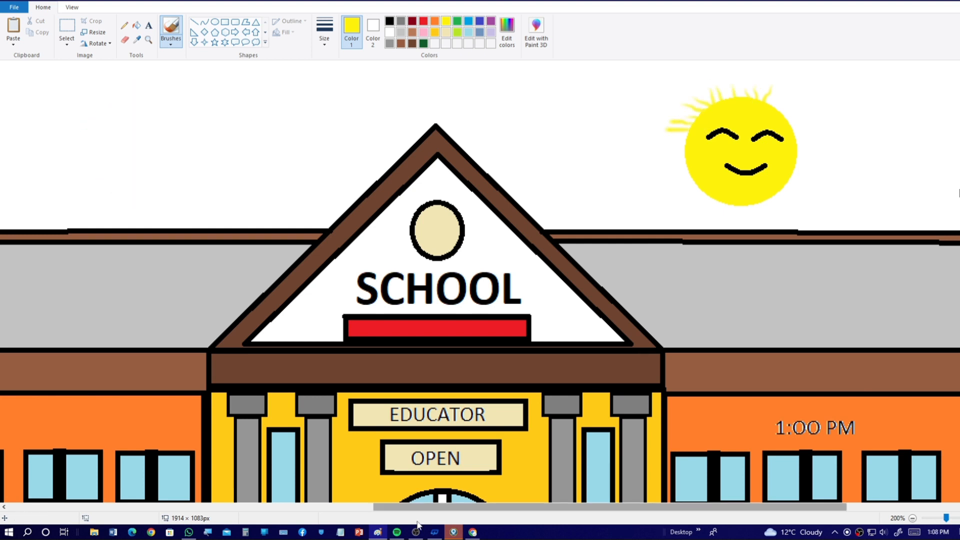
Add more short yellow brush rays around the sun's upper-right and left edges
{"action": "left_click_drag", "start_coordinate": [778, 88], "coordinate": [771, 103]}
{"action": "left_click_drag", "start_coordinate": [788, 90], "coordinate": [778, 106]}
{"action": "left_click_drag", "start_coordinate": [793, 102], "coordinate": [784, 108]}
{"action": "left_click_drag", "start_coordinate": [666, 136], "coordinate": [685, 149]}
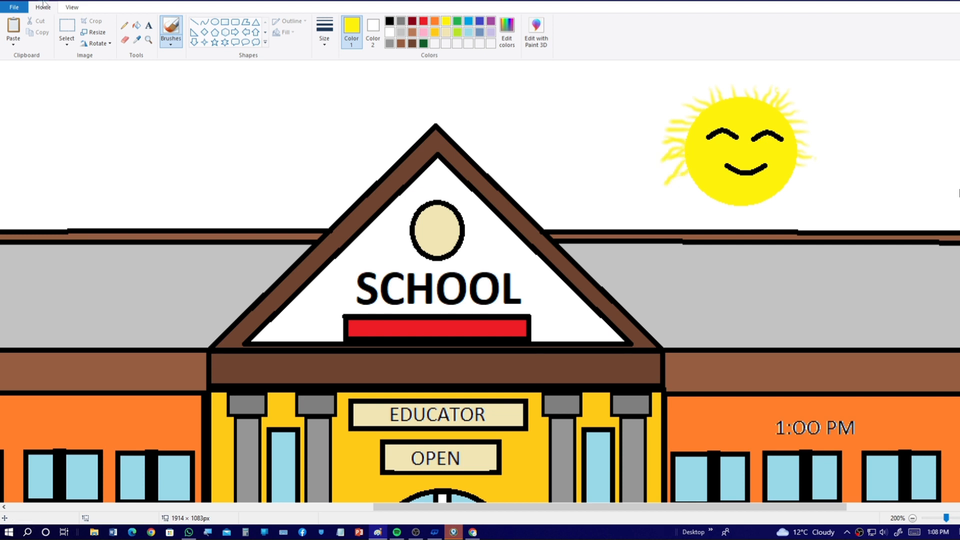
Undo the last two ray strokes and brush shorter yellow rays around the sun's left, lower-left and bottom edges
{"action": "key", "text": "ctrl+z"}
{"action": "key", "text": "ctrl+z"}
{"action": "left_click_drag", "start_coordinate": [677, 178], "coordinate": [687, 169]}
{"action": "left_click_drag", "start_coordinate": [686, 188], "coordinate": [694, 179]}
{"action": "left_click_drag", "start_coordinate": [676, 163], "coordinate": [684, 154]}
{"action": "left_click_drag", "start_coordinate": [689, 213], "coordinate": [700, 191]}
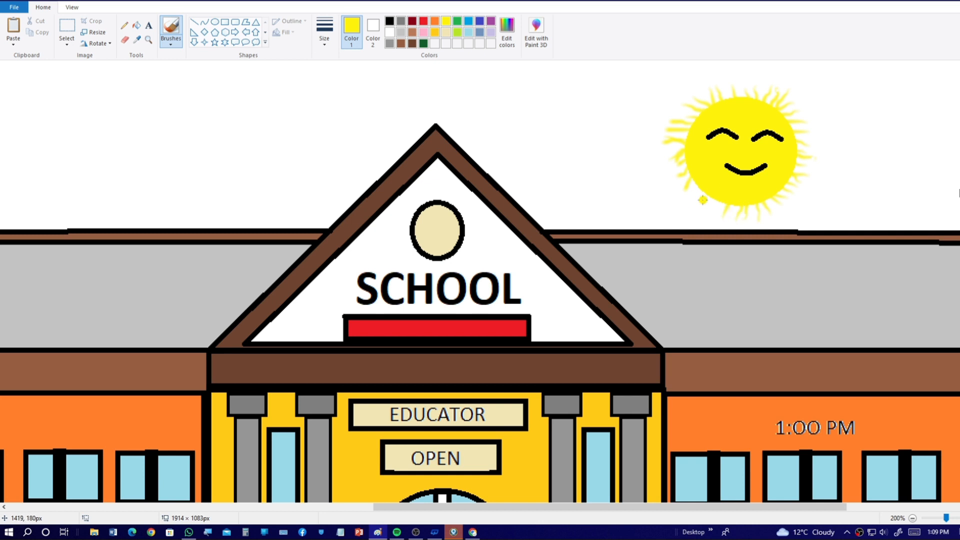
{"action": "left_click", "coordinate": [913, 518]}
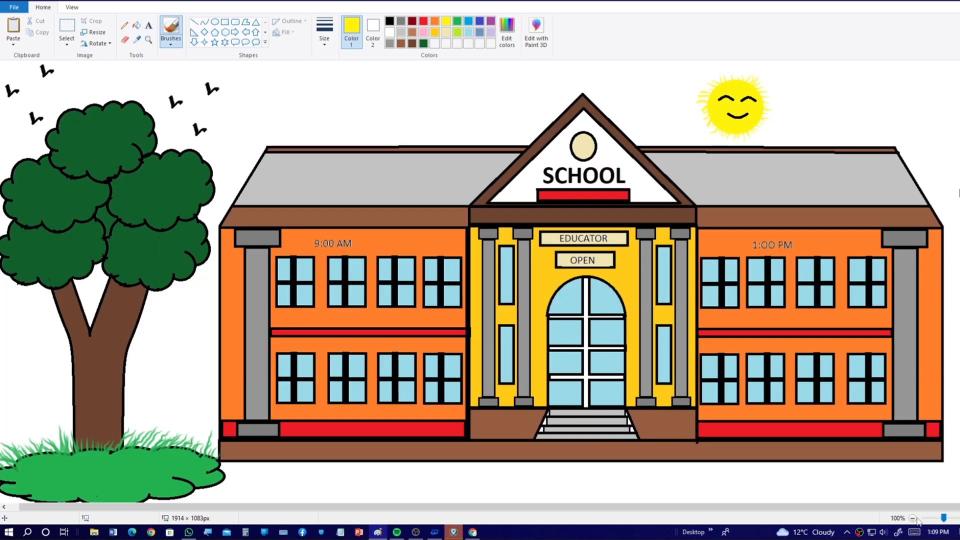